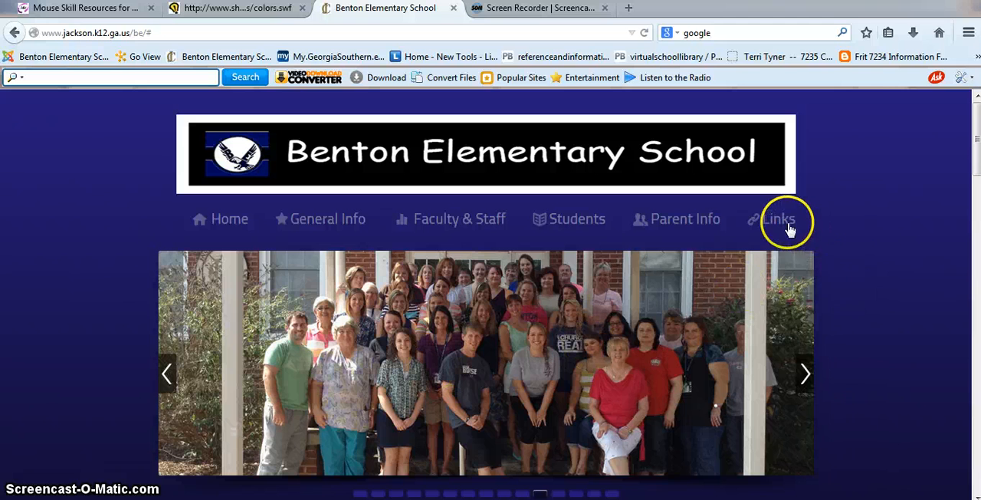
Open the lab time scheduling site from the school's teacher links page
mouse_move(783, 224)
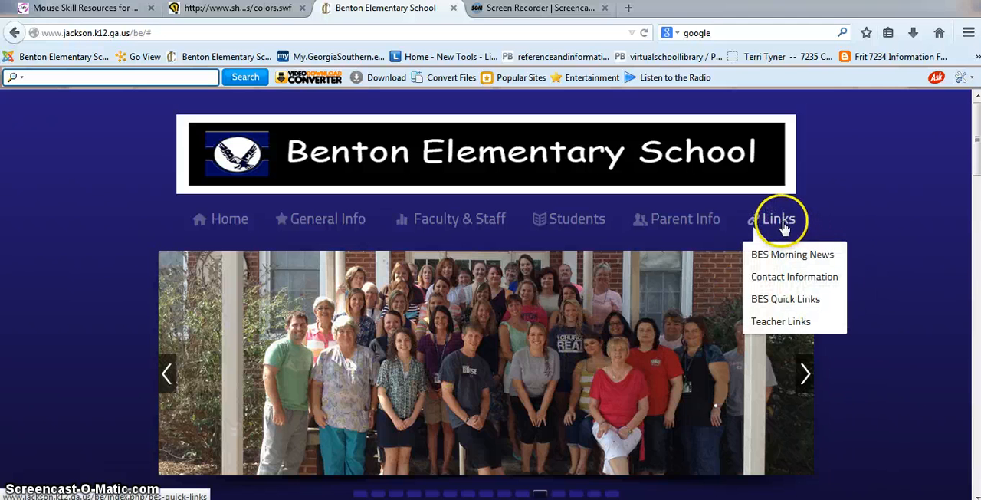
click(781, 322)
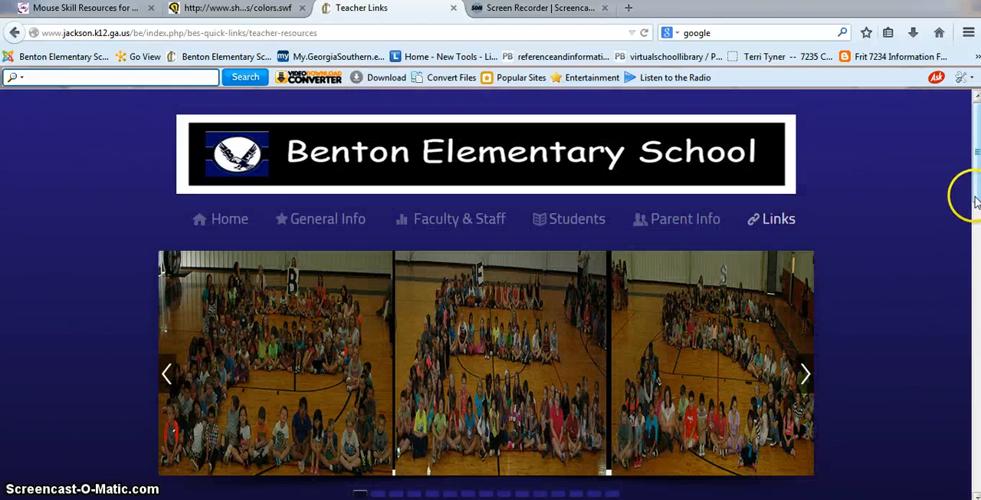
drag(970, 197, 971, 351)
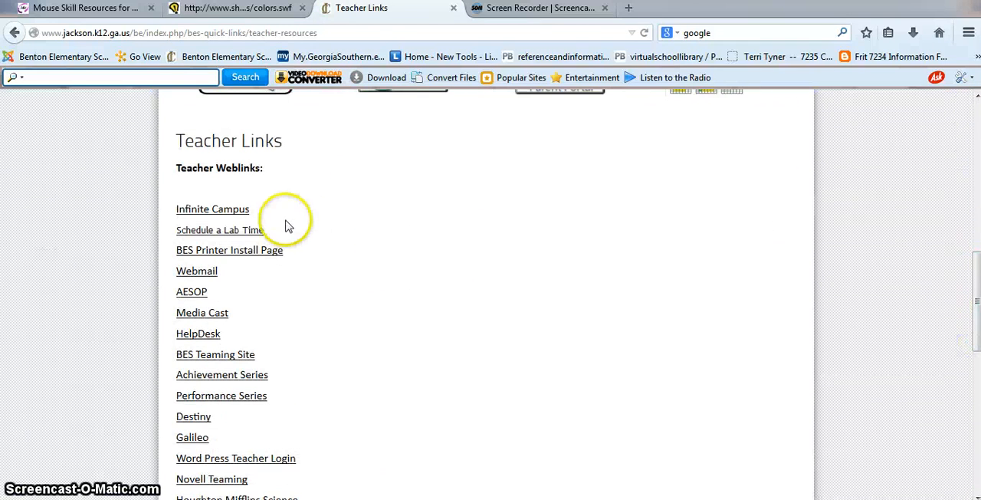
click(241, 238)
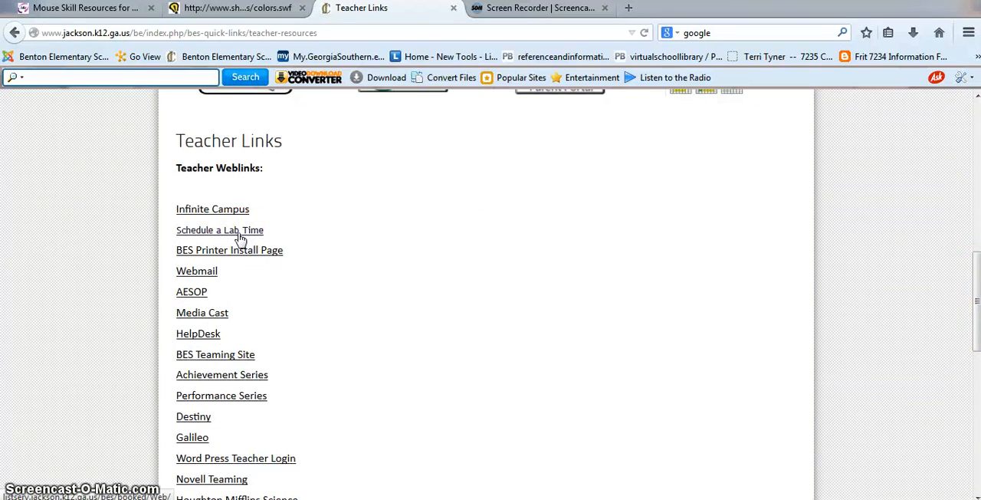
click(241, 238)
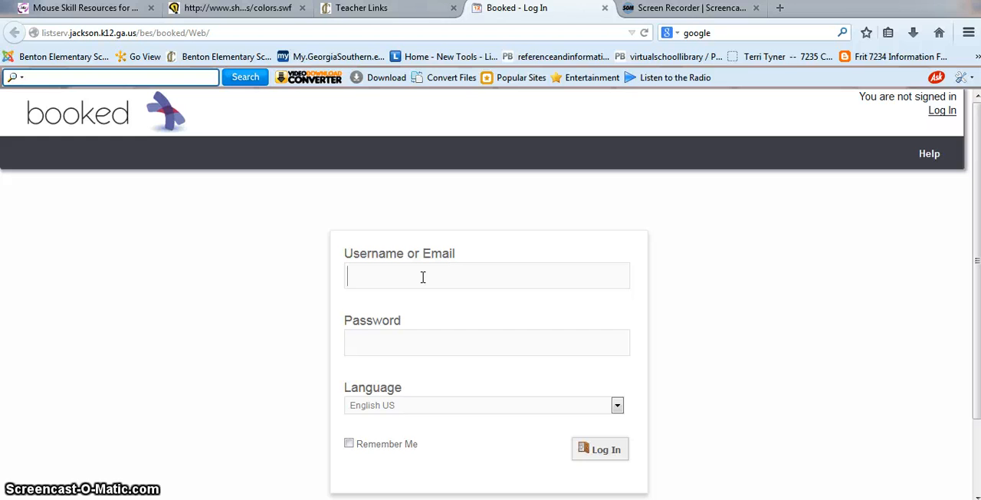
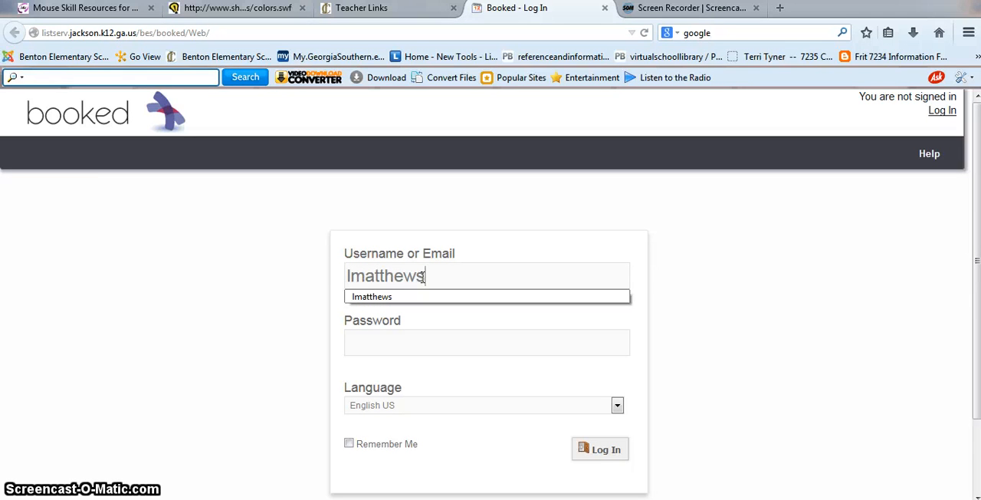
Log in with the teacher's username and account password, and dismiss the offer to remember the password
key(Tab)
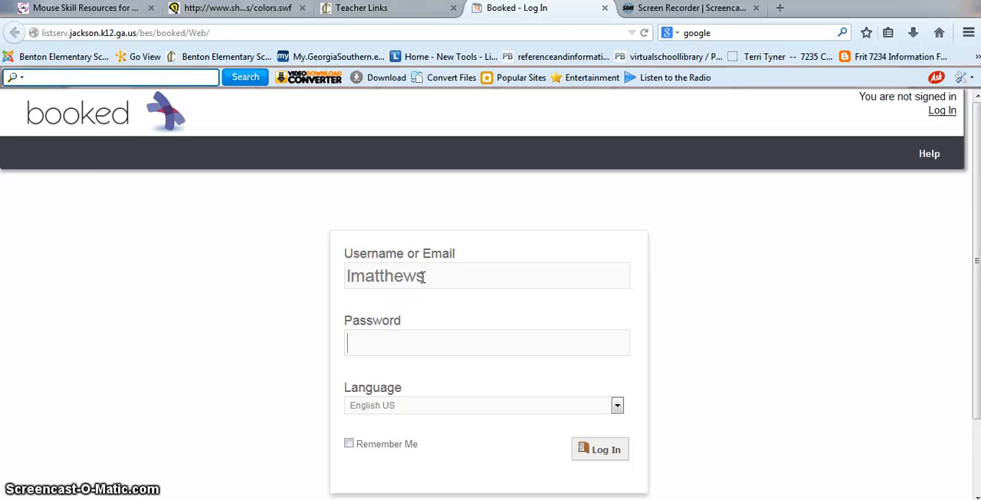
text(*******)
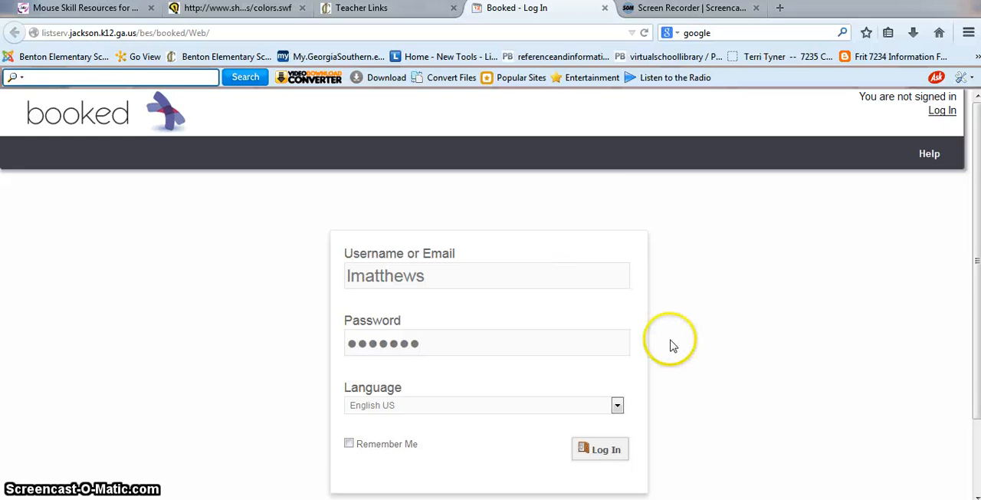
click(617, 452)
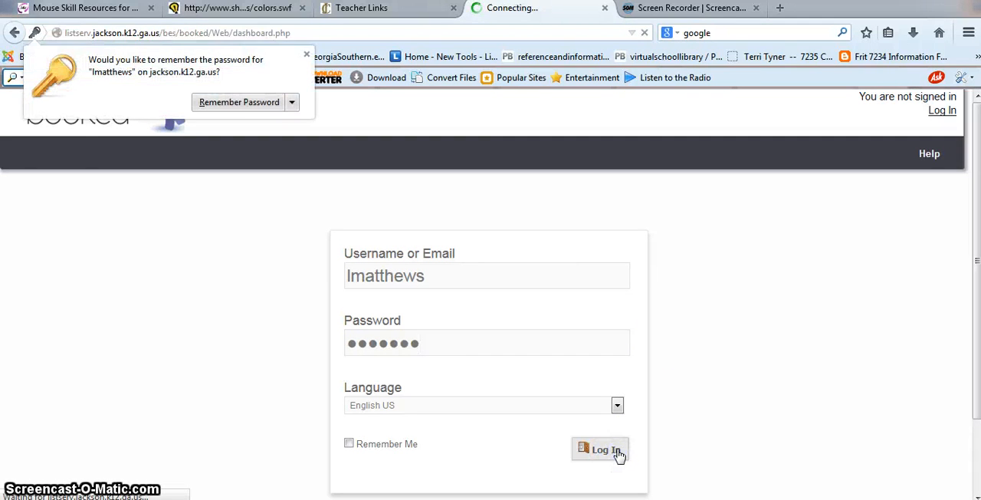
click(306, 54)
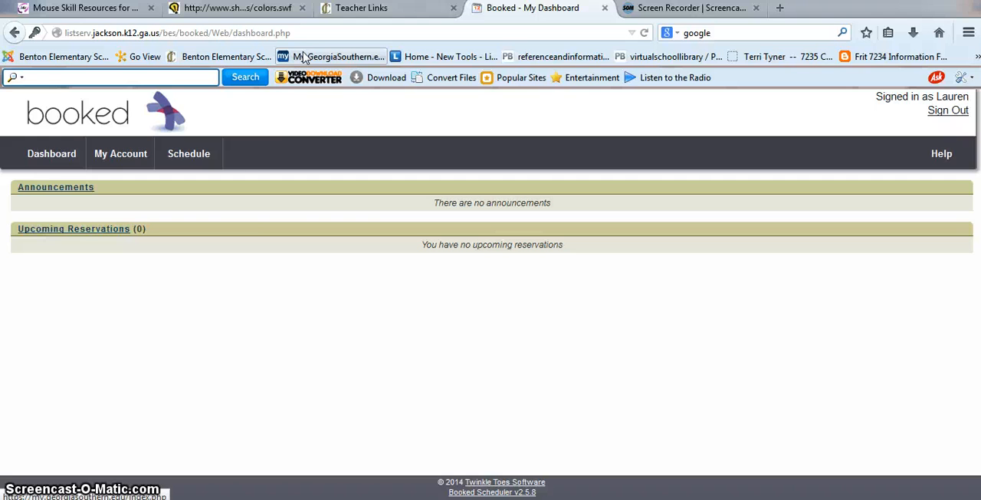
Review the dashboard's announcements and upcoming reservations, and look over the account options
click(76, 191)
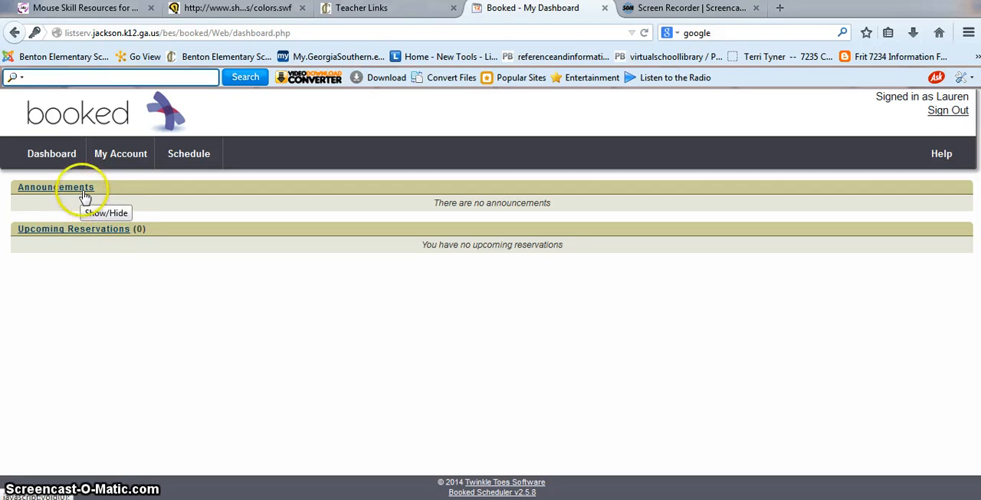
click(107, 230)
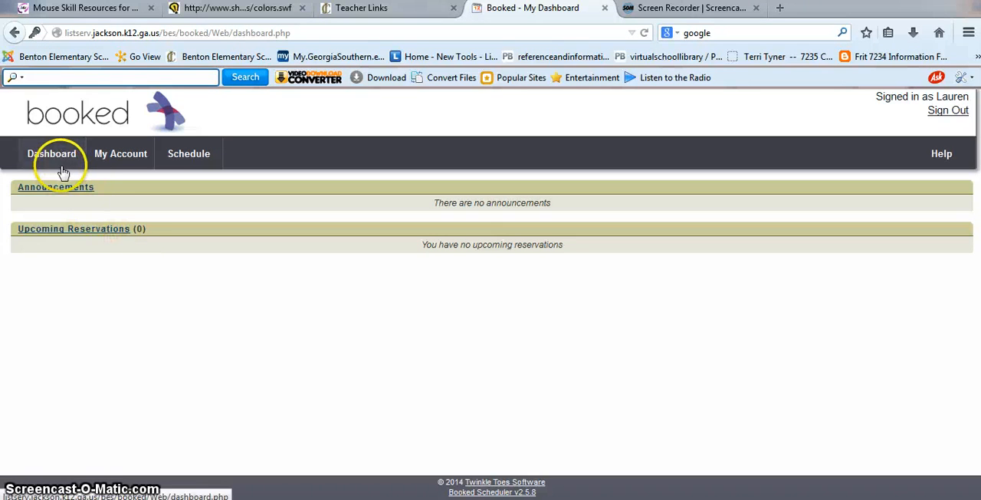
mouse_move(184, 162)
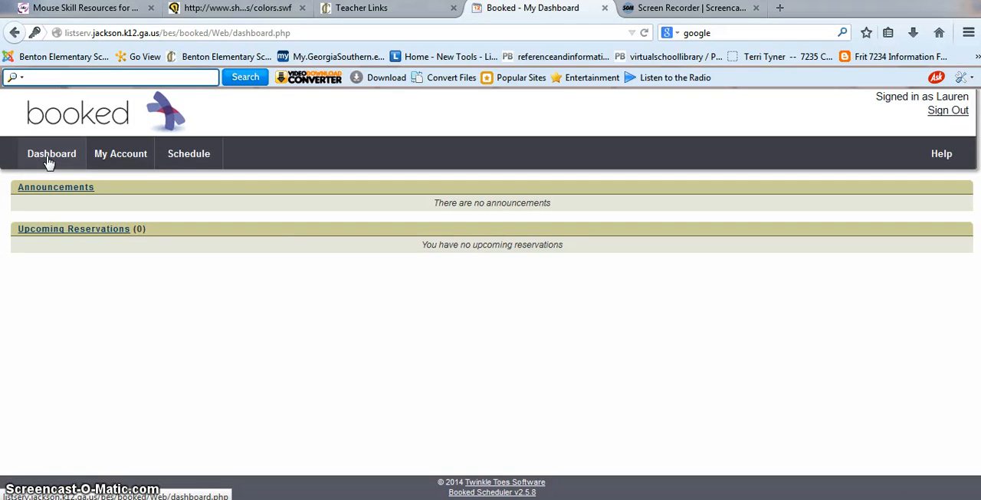
click(49, 161)
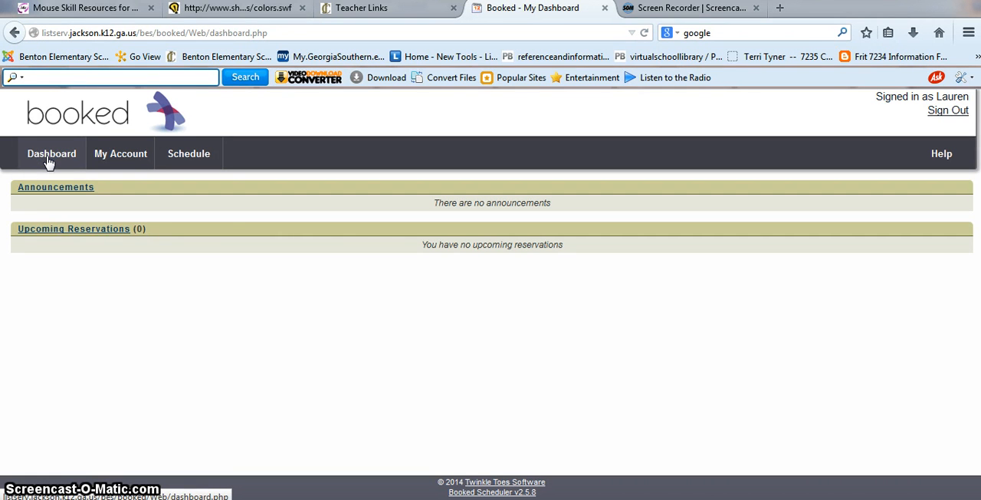
click(49, 161)
mouse_move(108, 153)
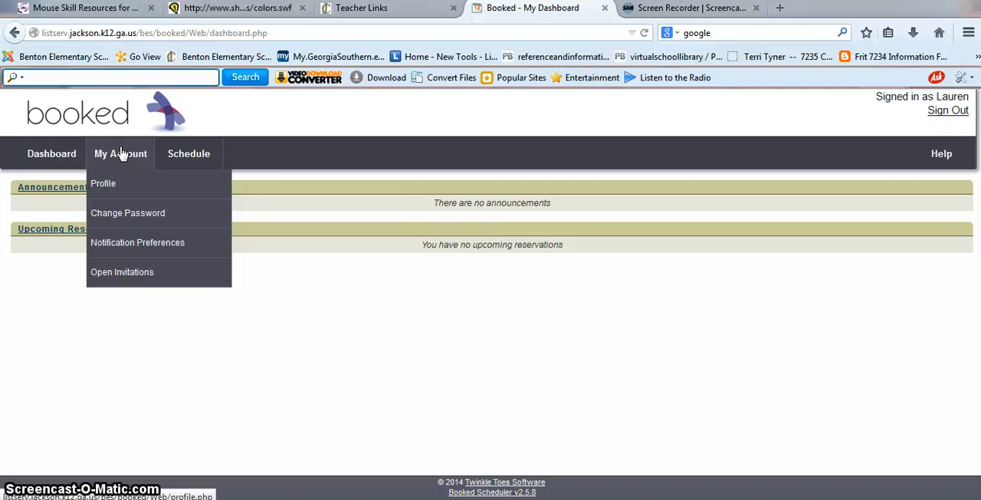
Open the bookings schedule and review the lab reservations for the week 08/17/2014 - 08/23/2014
click(191, 153)
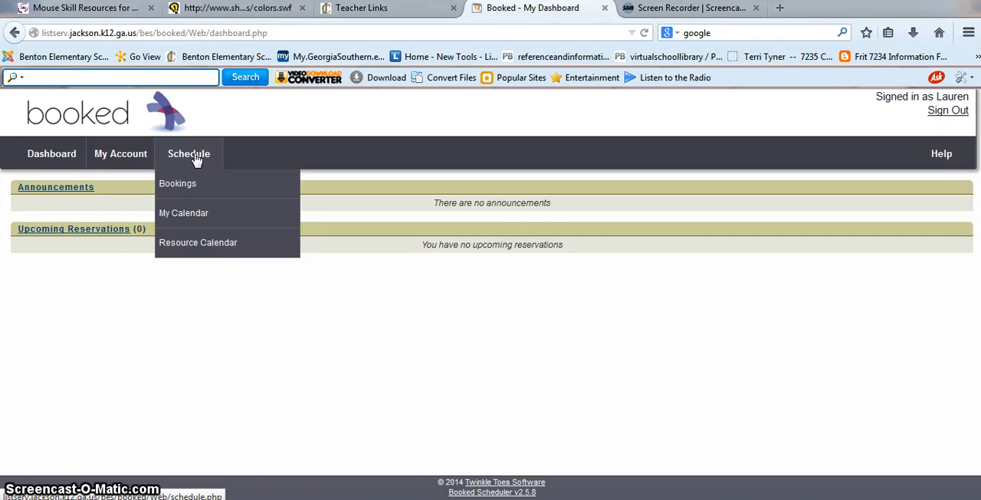
click(176, 184)
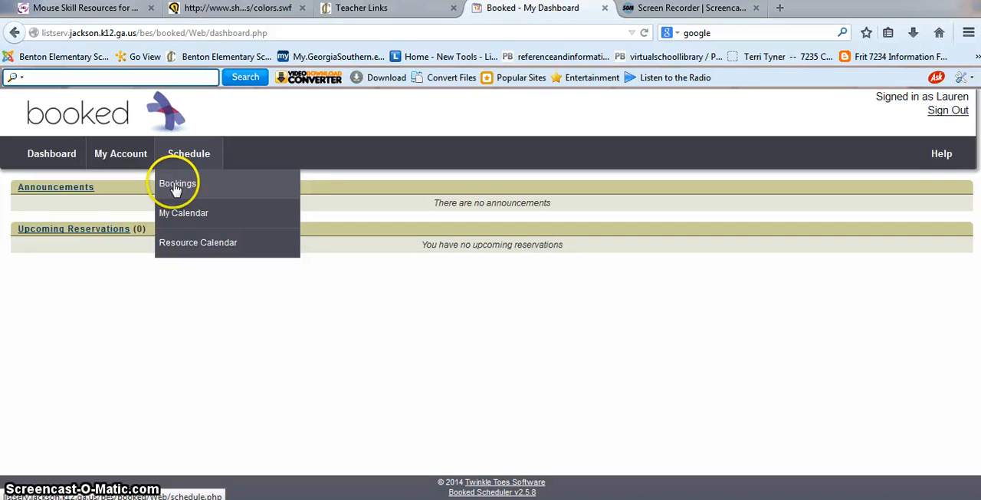
scroll(175, 189, down, 3)
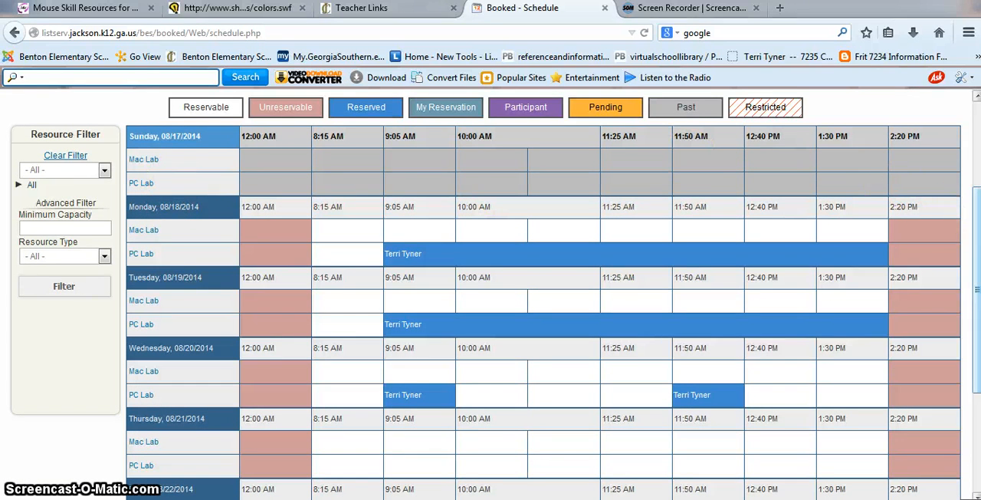
drag(975, 208, 977, 179)
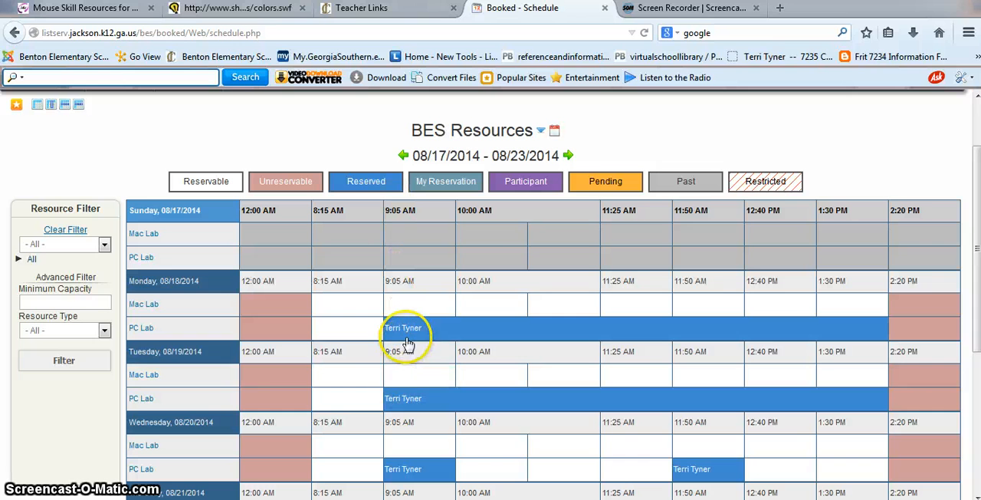
mouse_move(409, 340)
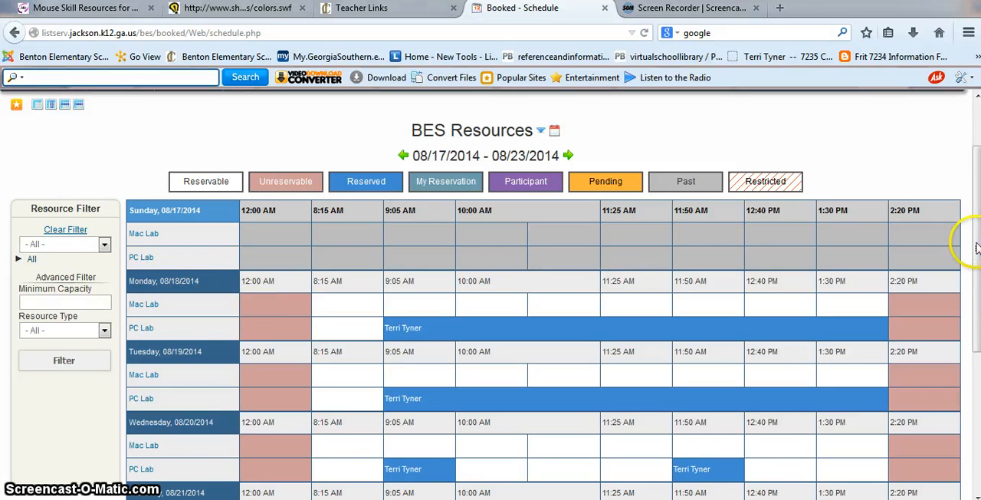
Start a new Mac Lab reservation for the 9:05 AM slot on Saturday, 08/23/2014
drag(977, 248, 970, 310)
drag(972, 349, 968, 432)
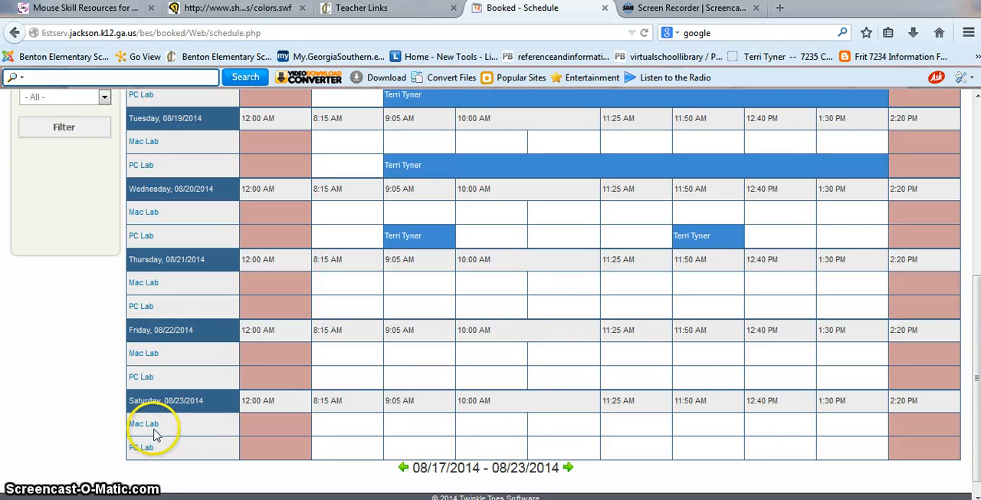
mouse_move(154, 429)
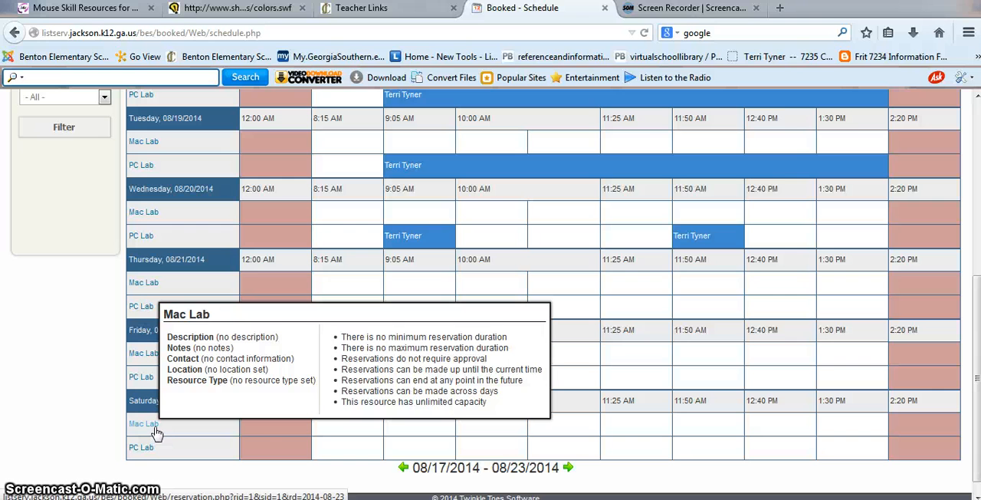
click(421, 427)
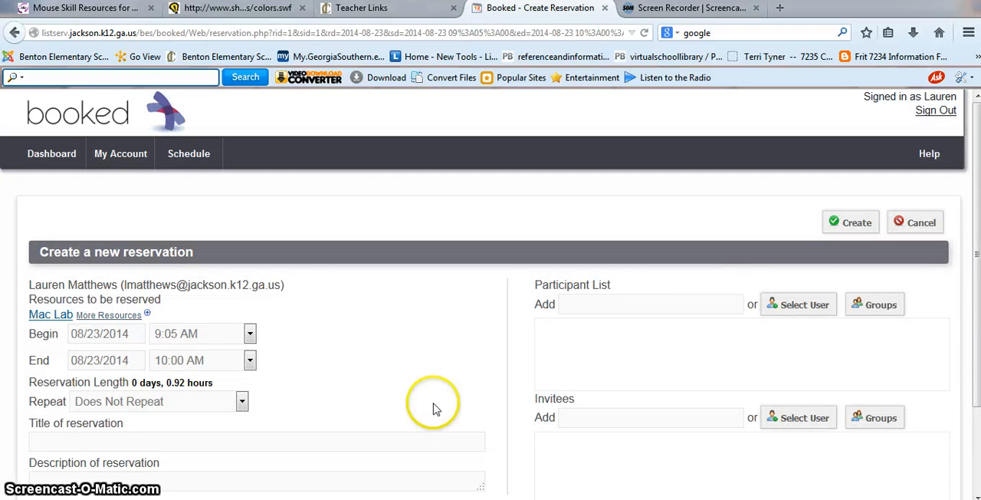
drag(976, 255, 976, 285)
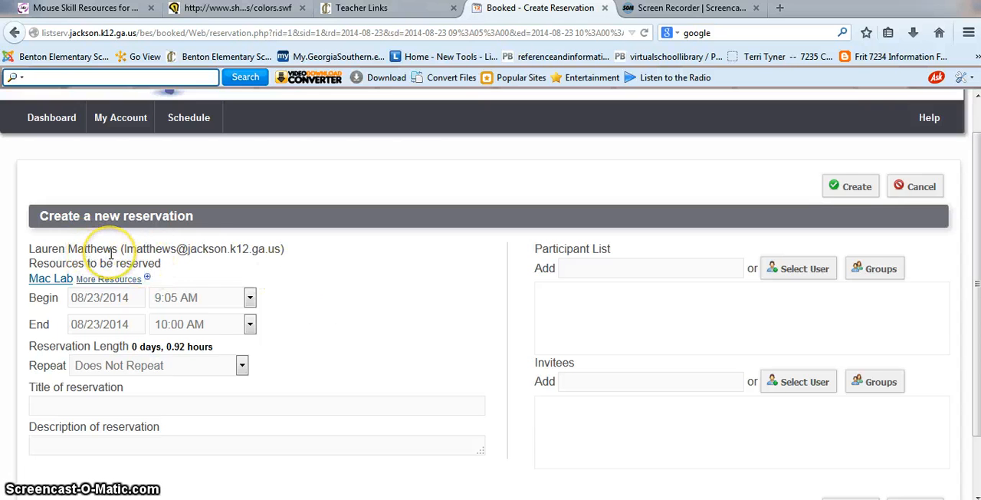
mouse_move(53, 282)
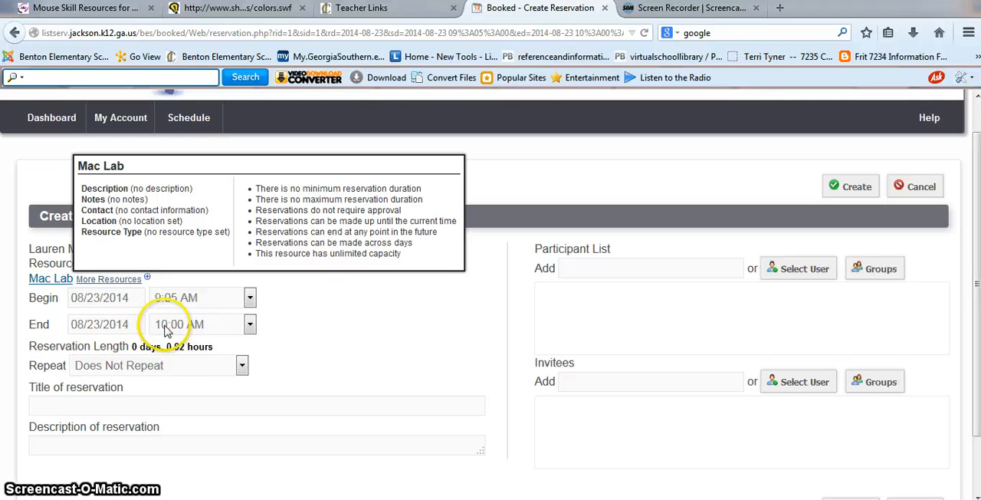
Title the reservation with the teacher's surname followed by "/Tech Projects", create it, and return to the schedule
click(92, 405)
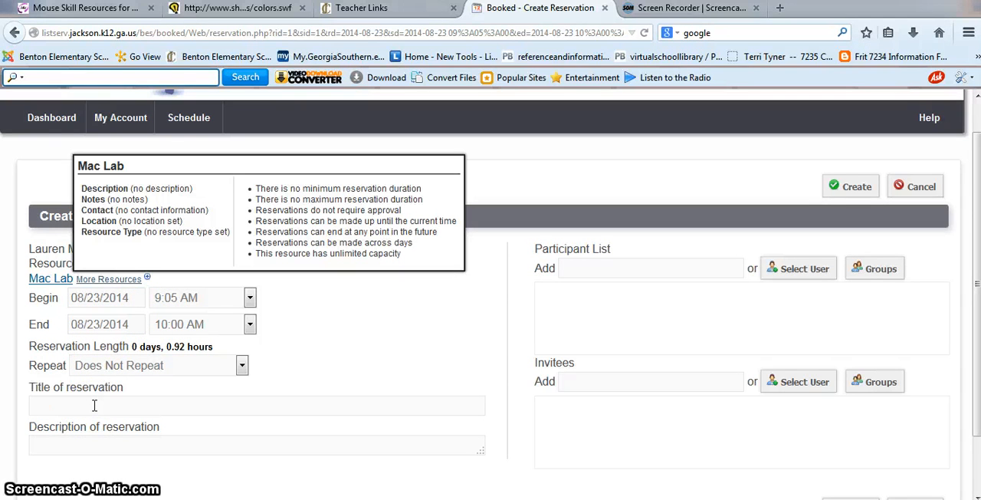
text(Matthews/Tech Projects)
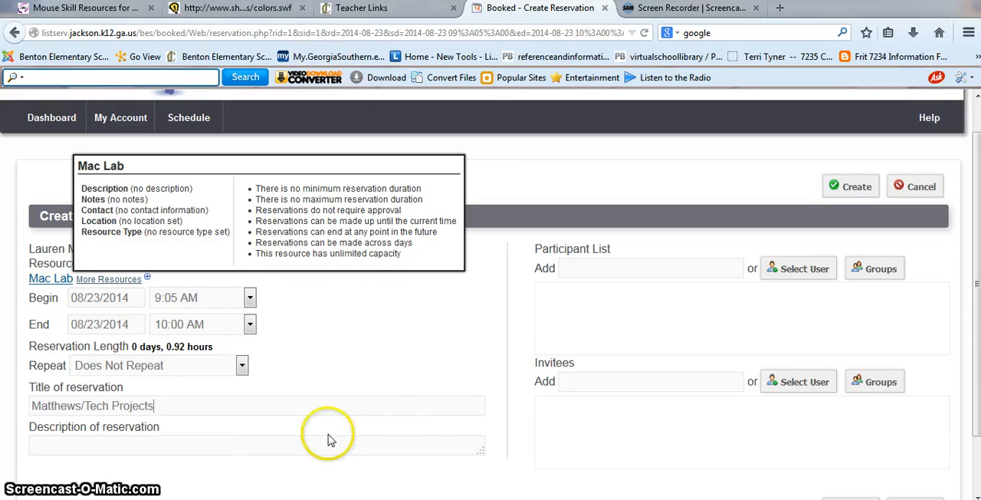
click(859, 190)
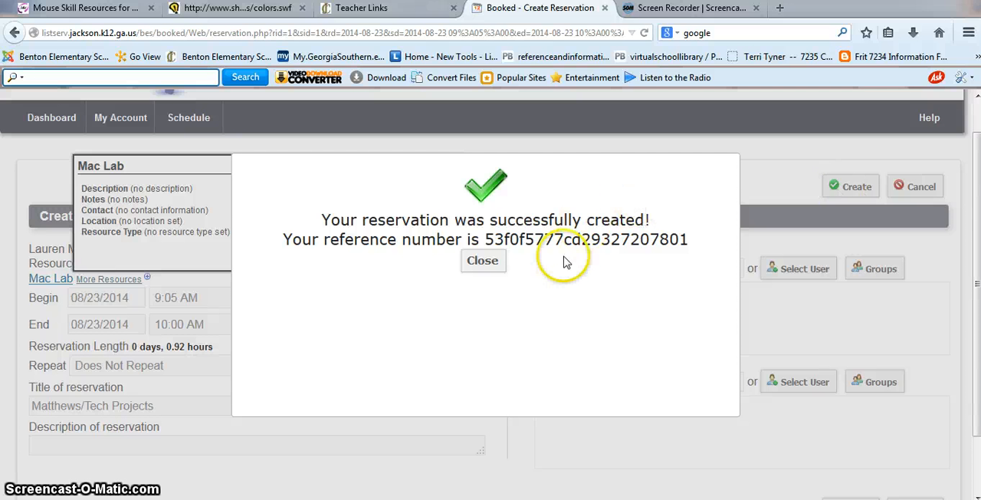
click(482, 261)
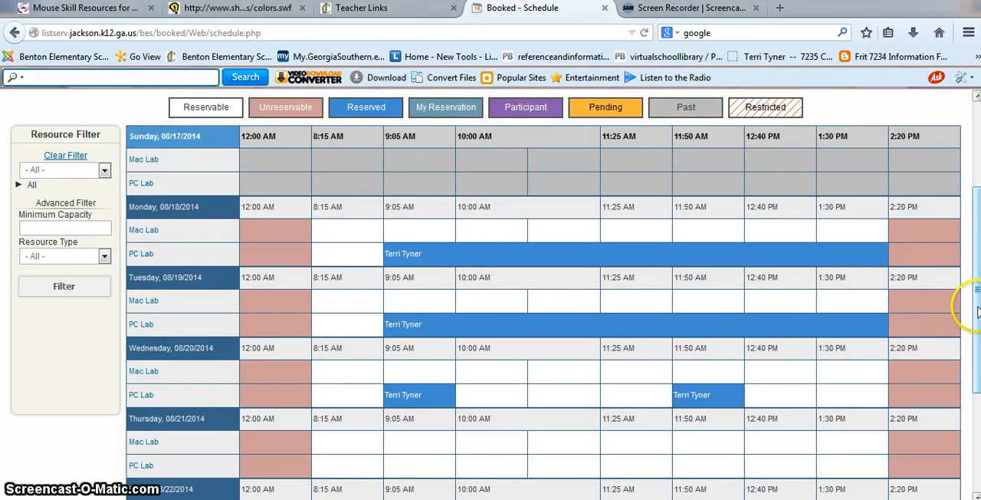
Start another Mac Lab reservation for the 11:25 AM slot on Saturday, 08/23/2014, and set it to repeat weekly
drag(978, 311, 958, 410)
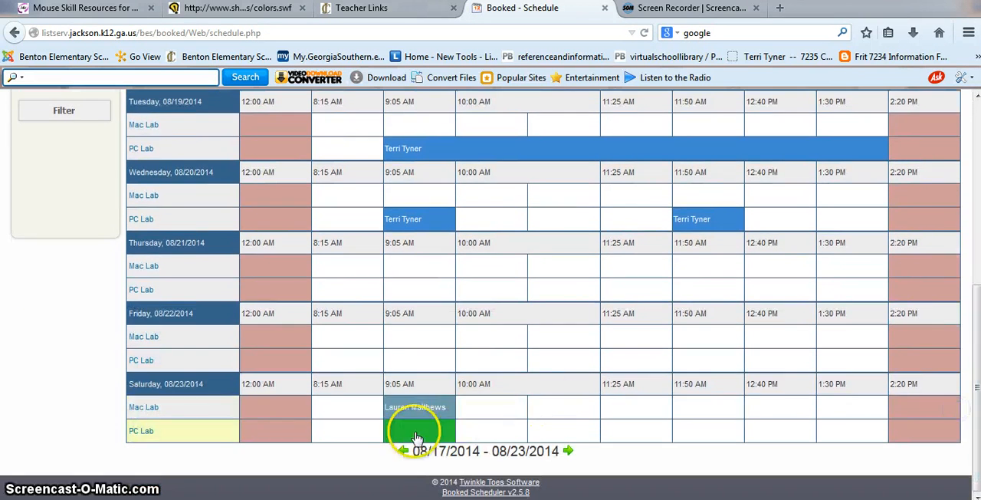
mouse_move(418, 412)
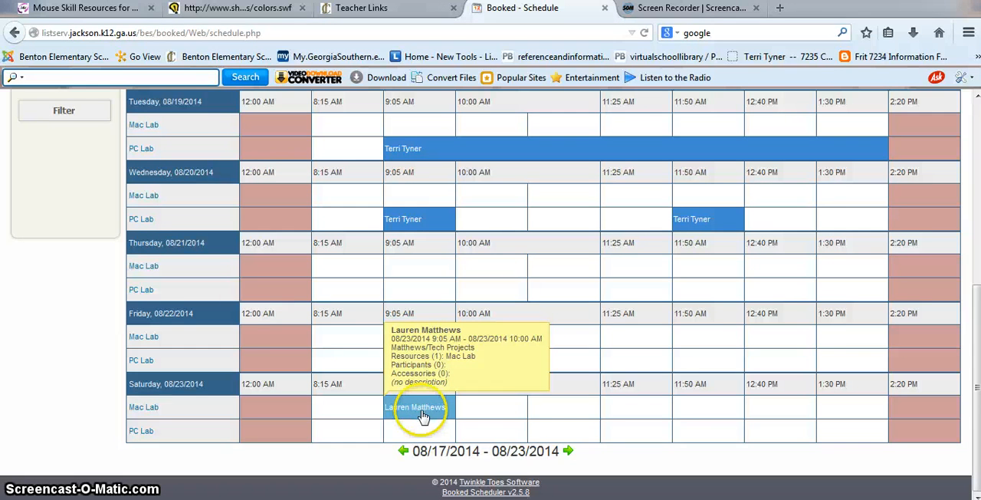
click(626, 412)
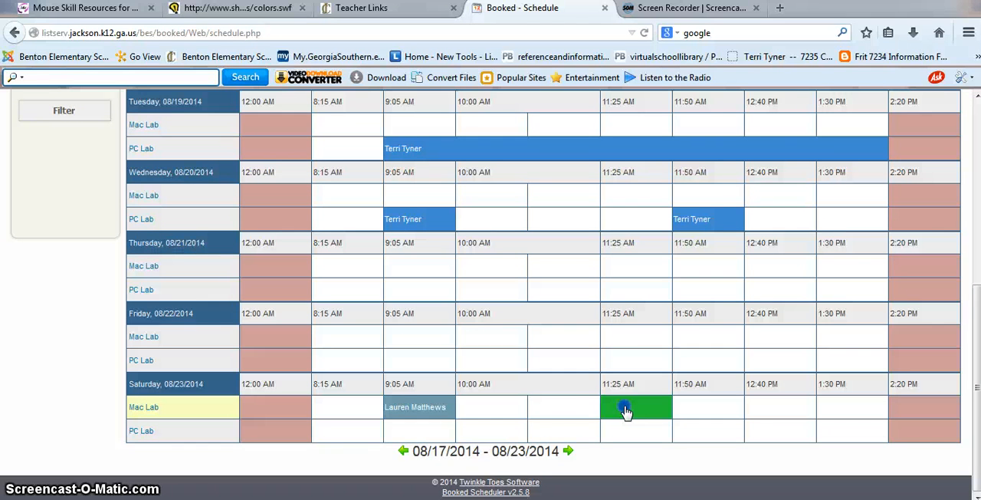
click(626, 412)
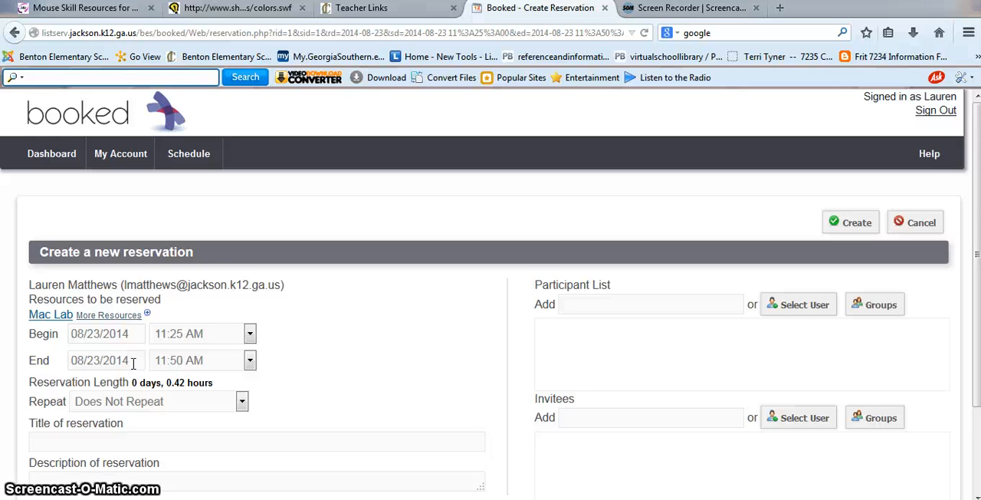
click(242, 404)
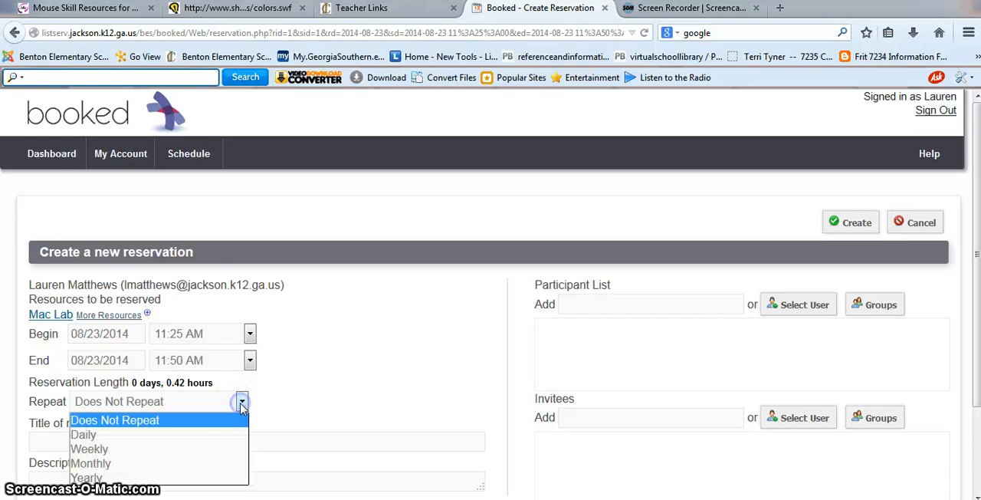
click(222, 450)
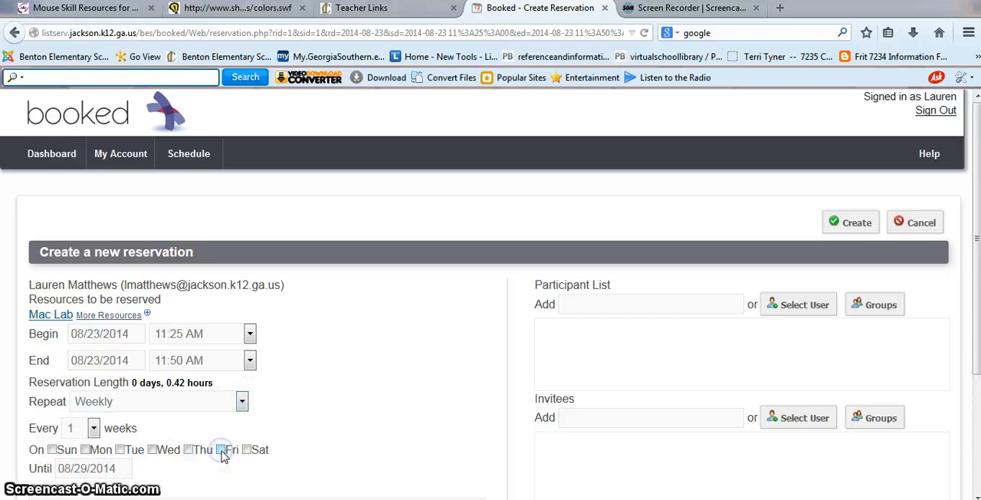
Set the weekly reservation to repeat on Saturdays until 09/30/2014
click(247, 453)
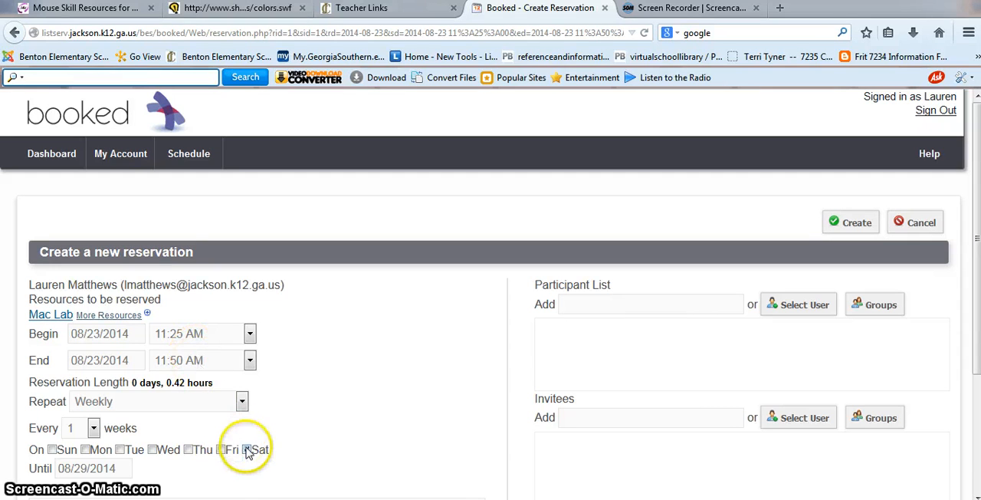
click(115, 469)
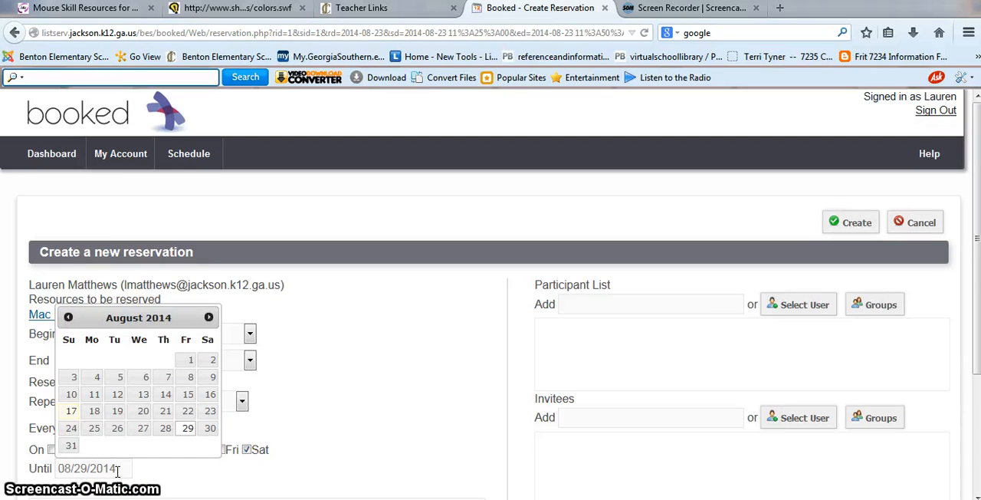
click(208, 317)
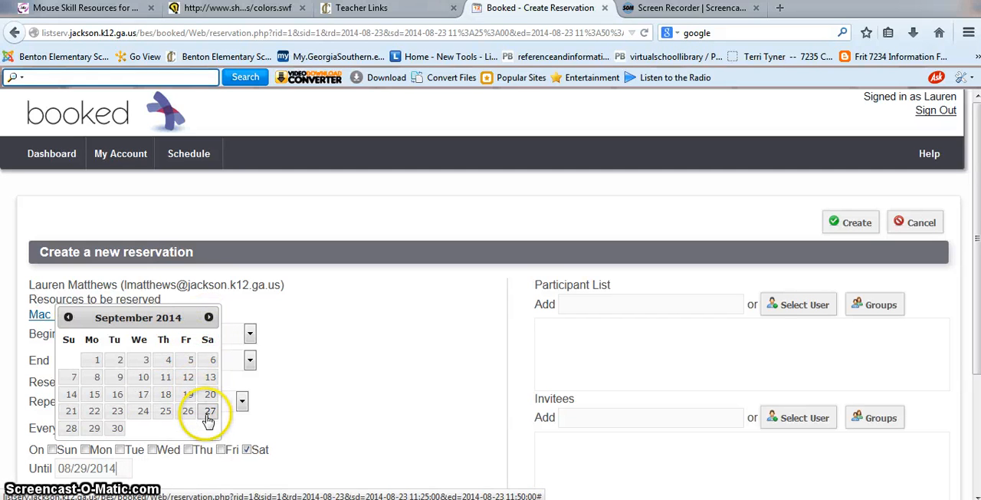
click(119, 427)
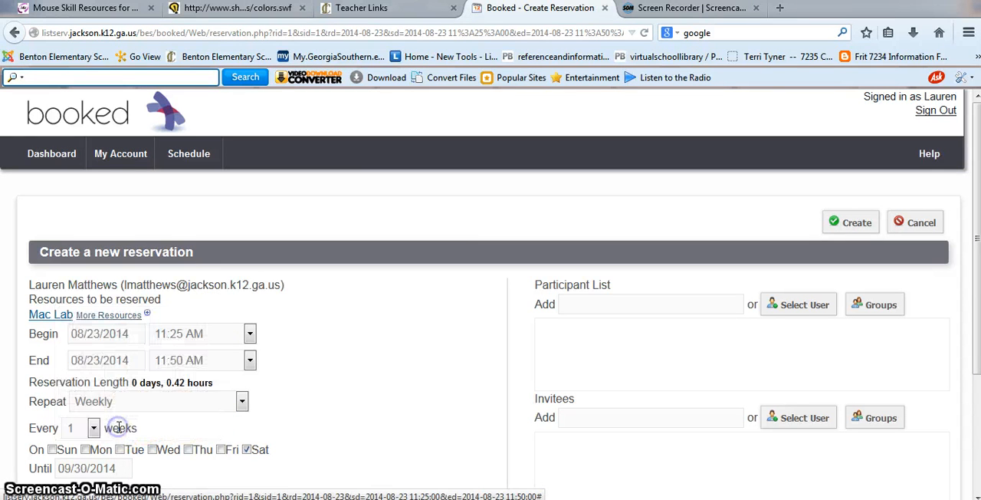
Create the weekly Mac Lab reservation with the one-week interval and no title, and return to the schedule
click(977, 371)
drag(976, 370, 970, 395)
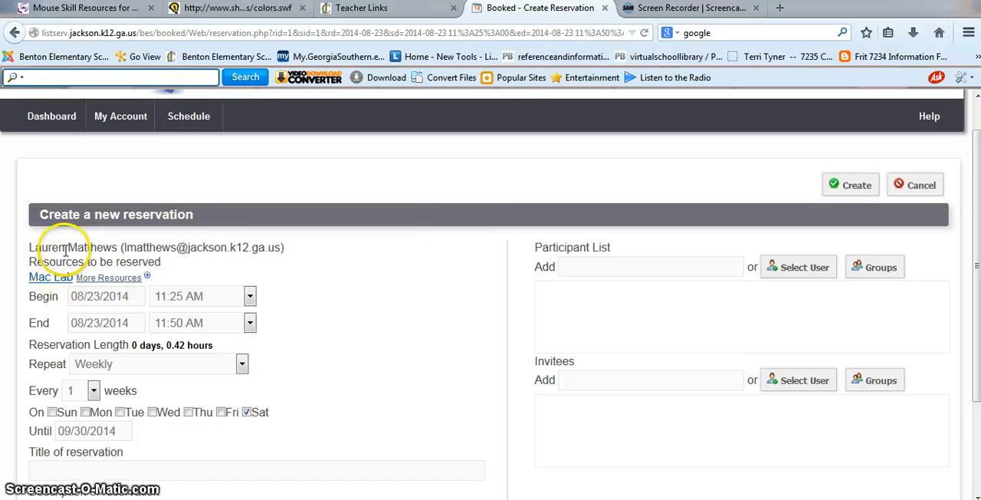
mouse_move(49, 289)
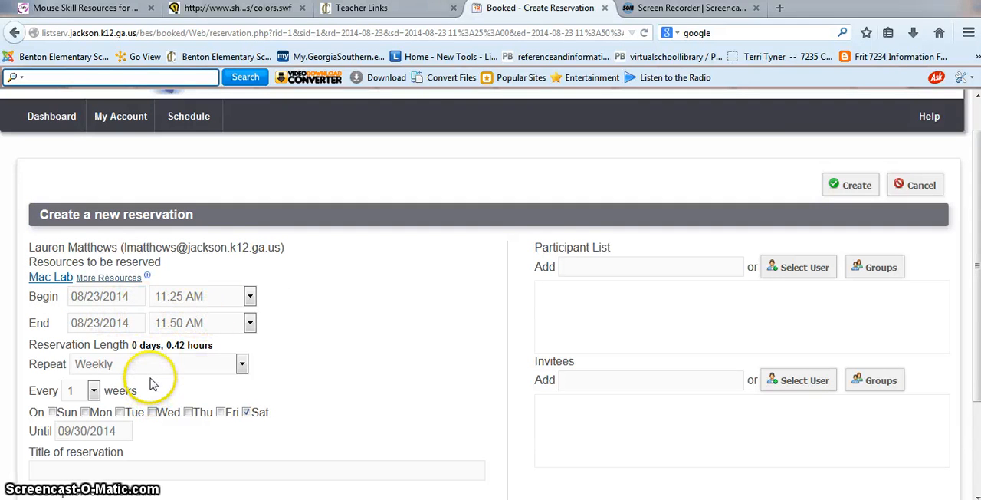
click(93, 392)
click(93, 392)
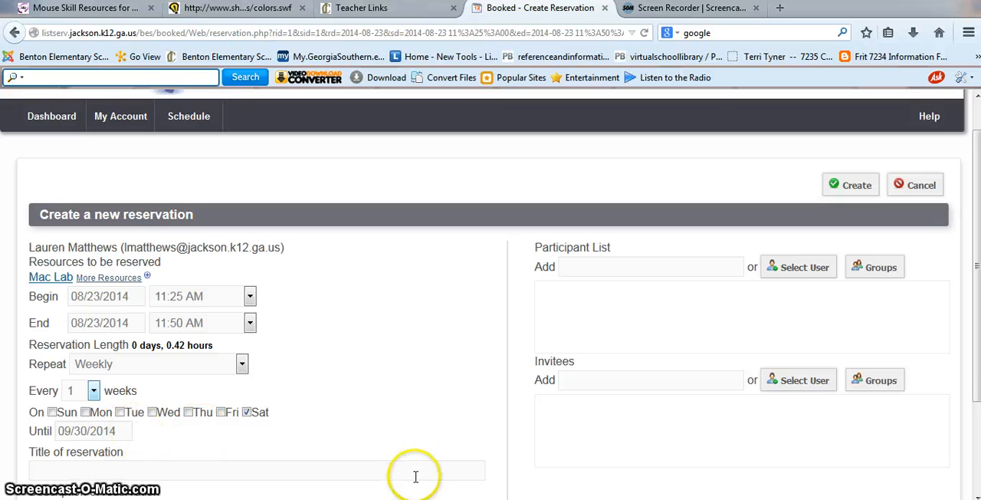
click(851, 187)
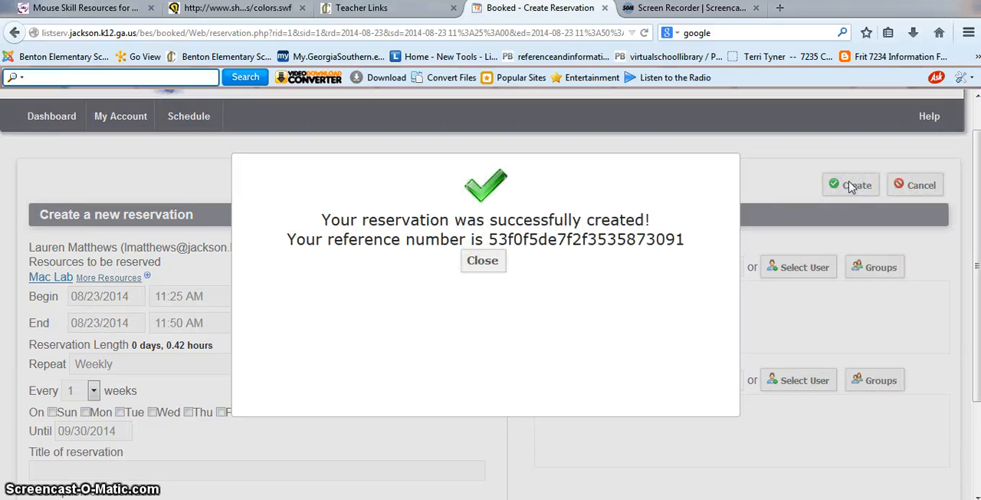
click(478, 265)
Check the Saturday 11:25 AM Mac Lab bookings in each week from 08/17/2014 through 09/13/2014
scroll(477, 267, down, 4)
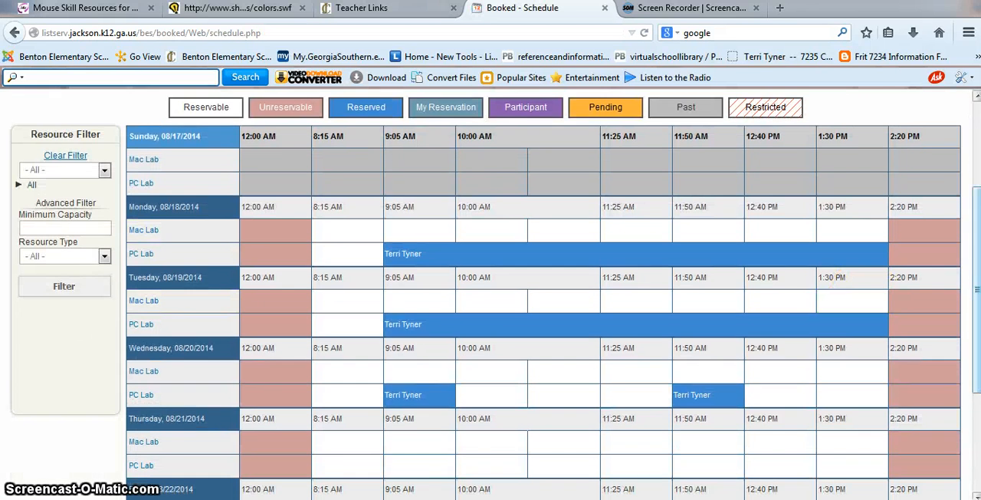
drag(978, 292, 980, 385)
mouse_move(626, 420)
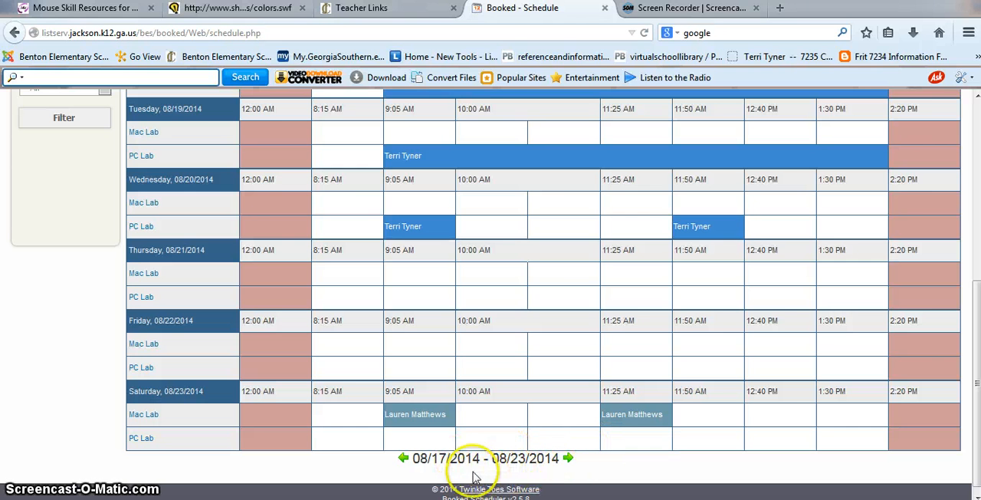
click(568, 458)
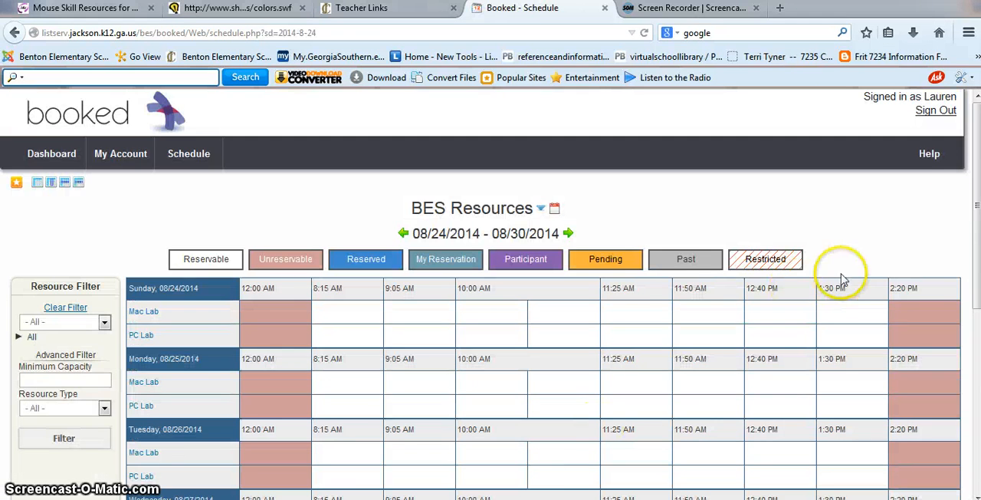
drag(975, 201, 976, 373)
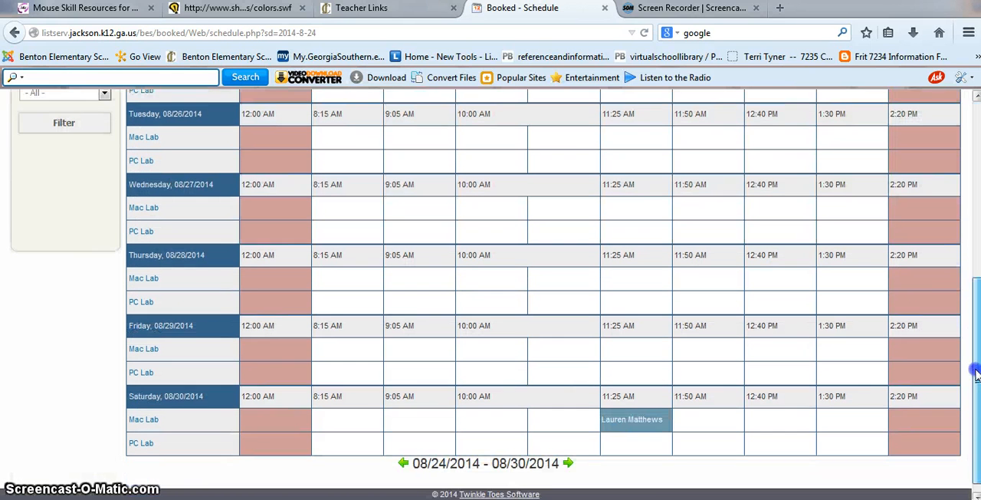
click(568, 463)
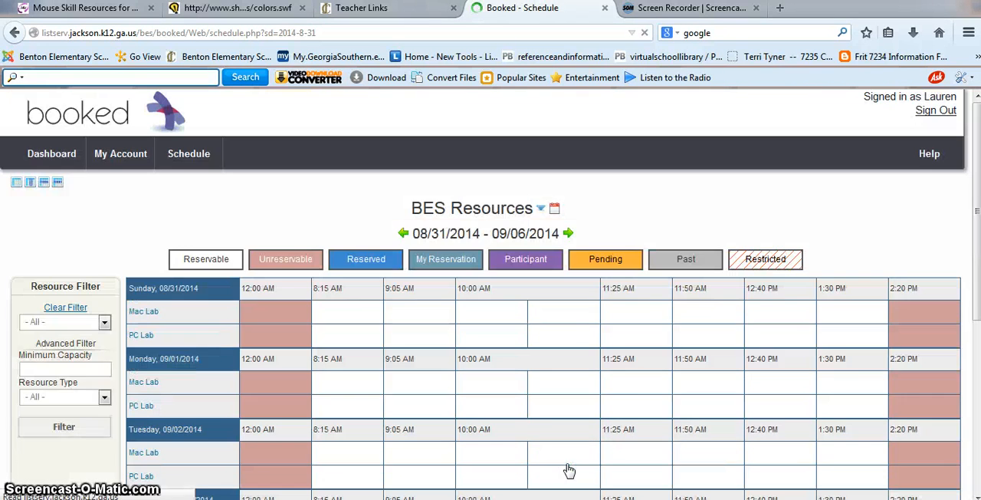
drag(976, 242, 959, 405)
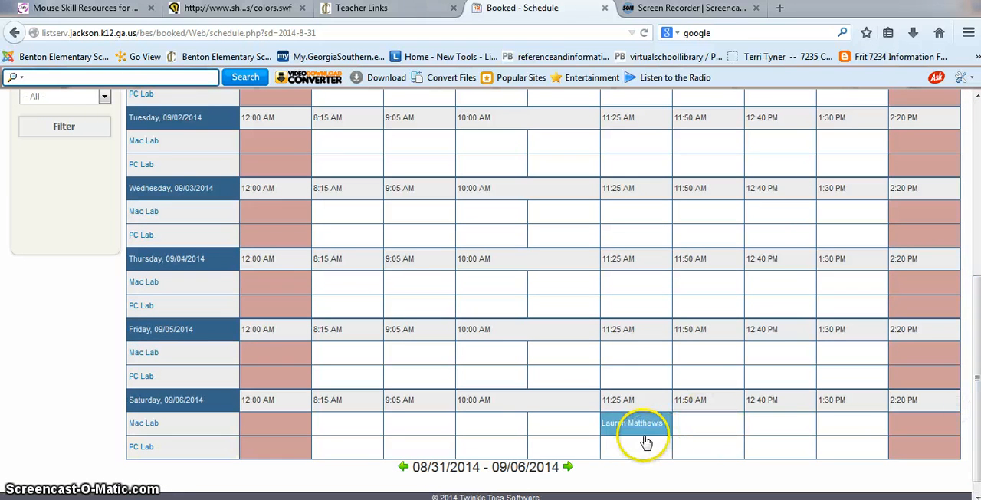
click(568, 467)
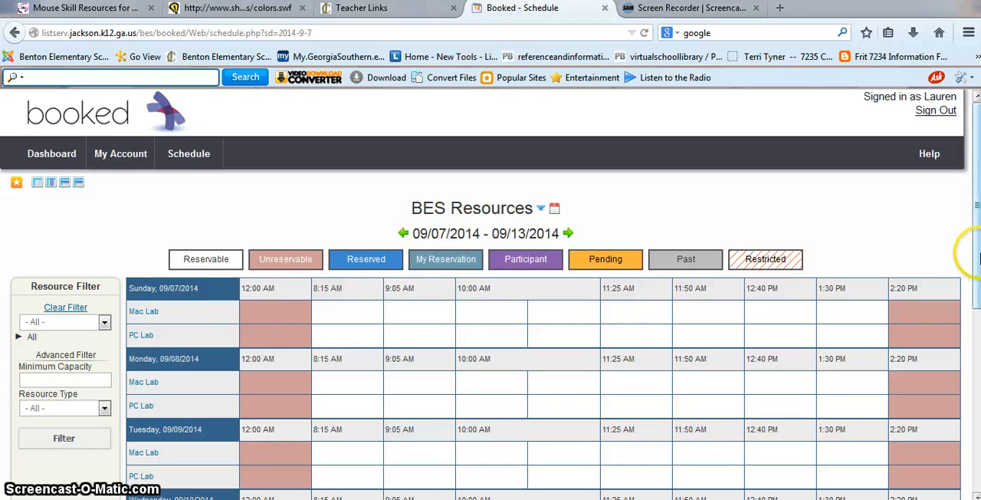
drag(976, 254, 968, 334)
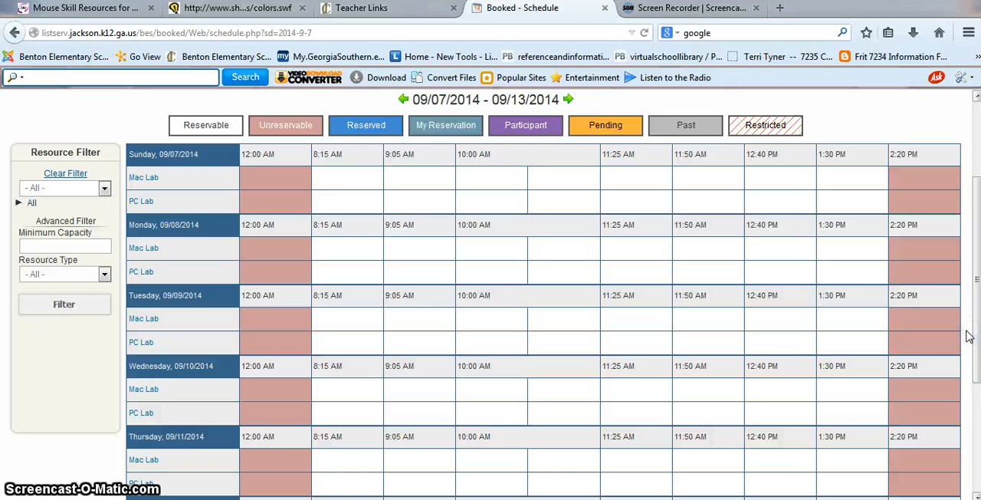
click(973, 333)
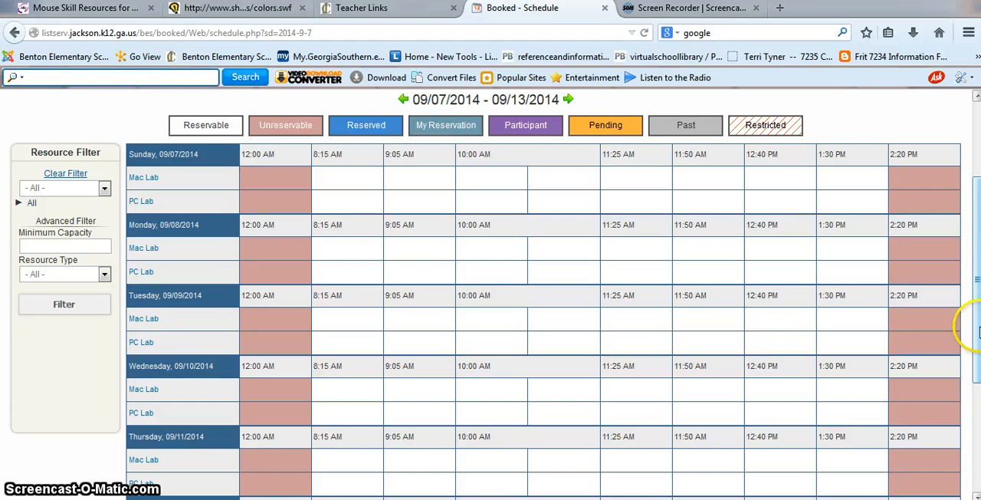
drag(978, 330, 970, 423)
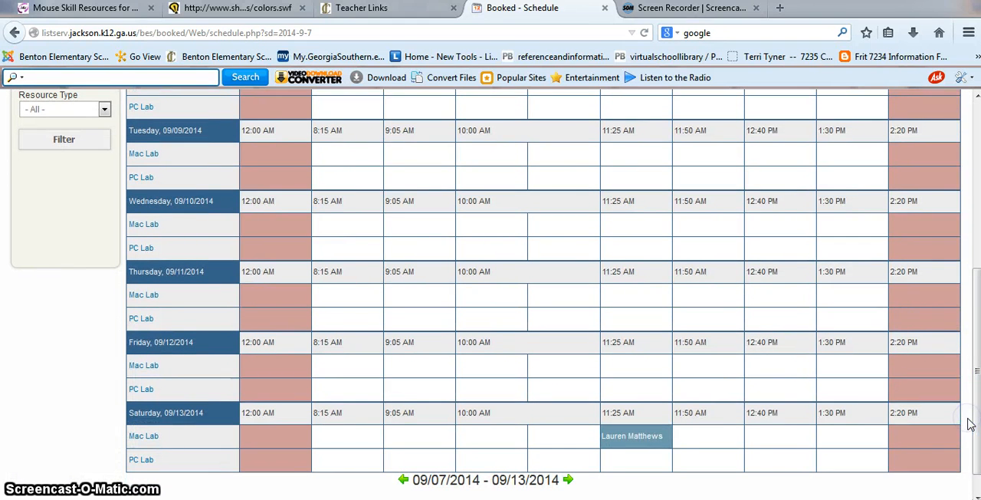
Open the Mac Lab reservation on 09/13/2014 at 11:25 AM, delete all instances of its series, and return to the schedule
mouse_move(644, 438)
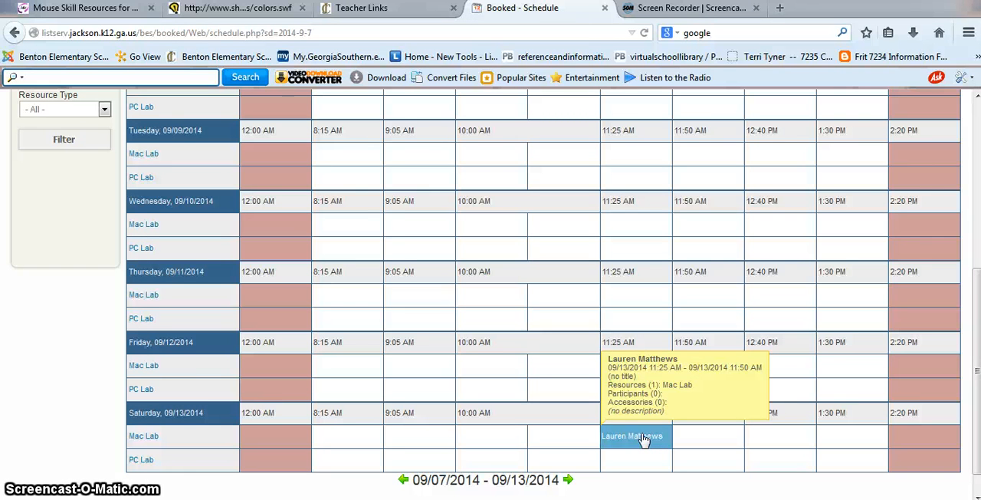
click(644, 437)
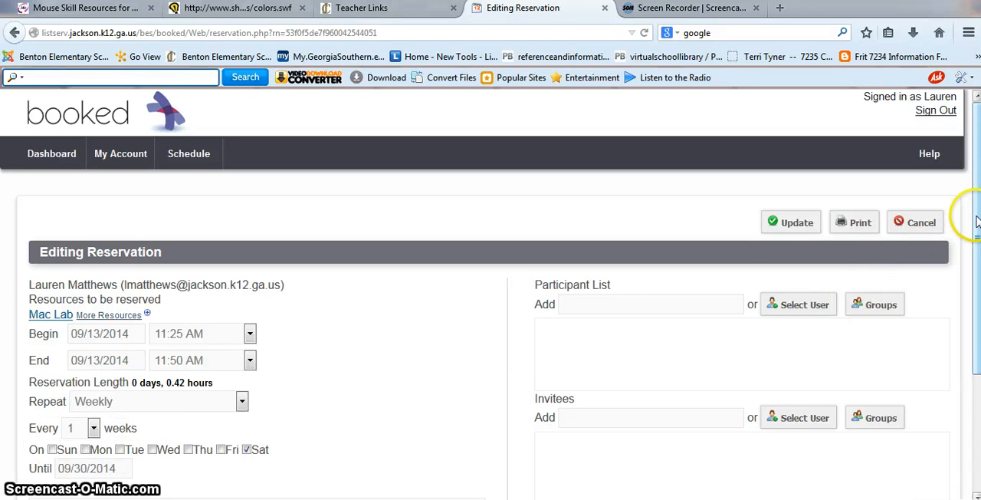
drag(971, 211, 970, 324)
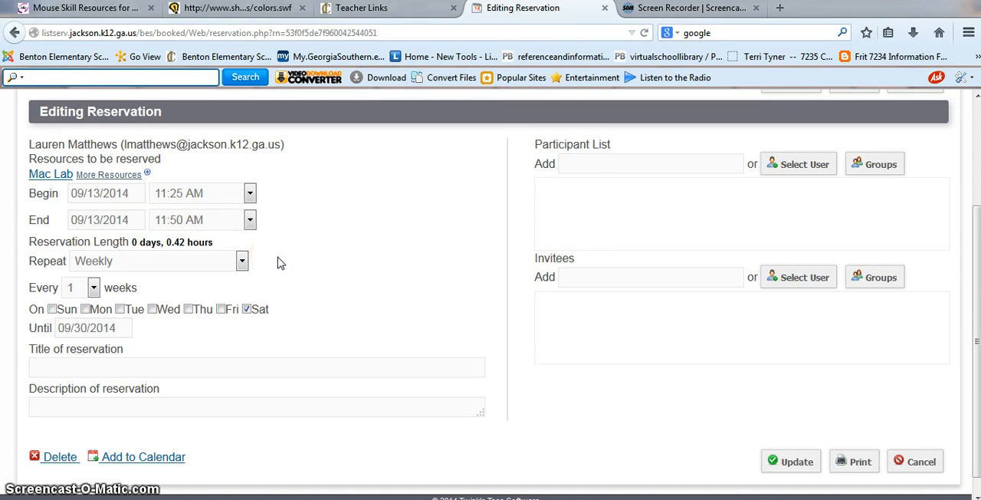
click(49, 460)
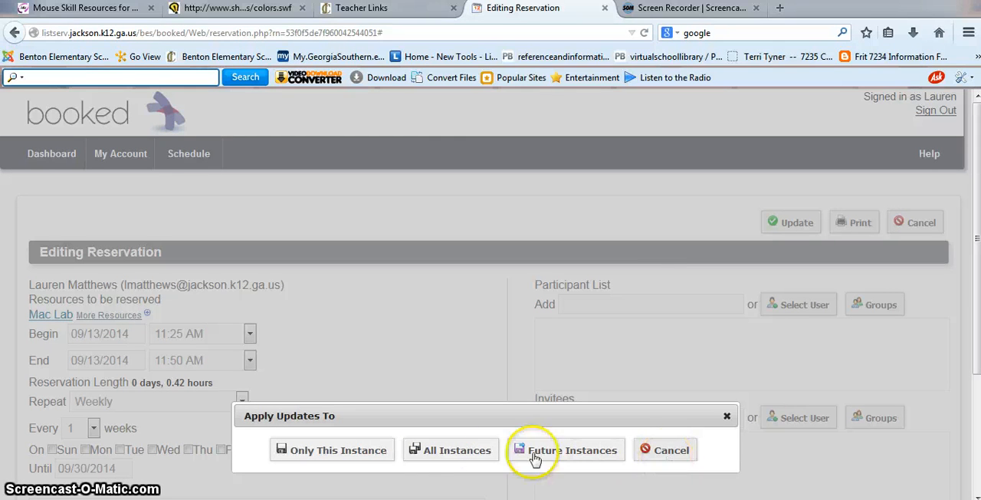
click(465, 455)
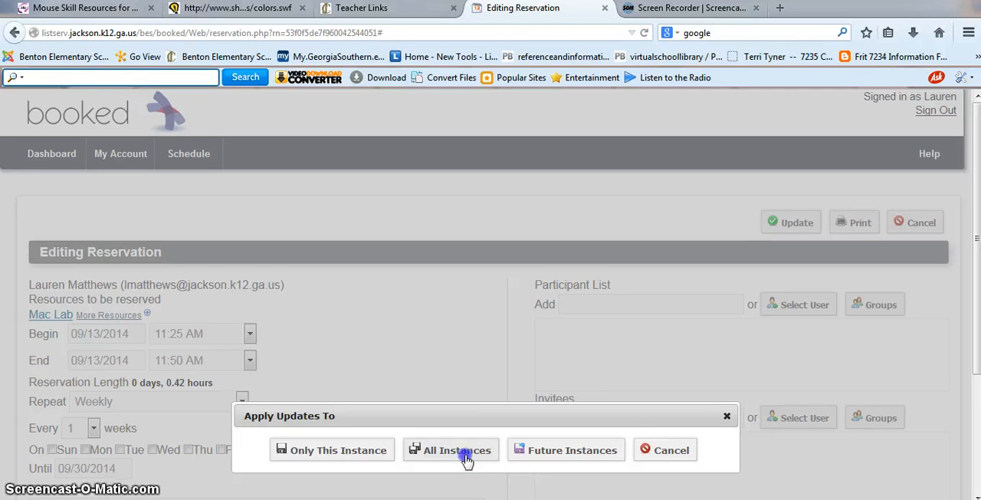
click(465, 457)
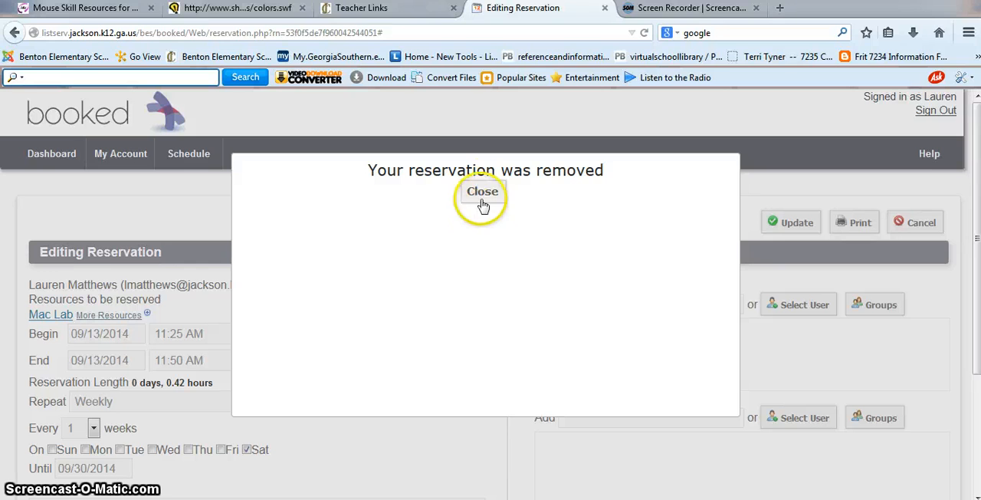
click(483, 192)
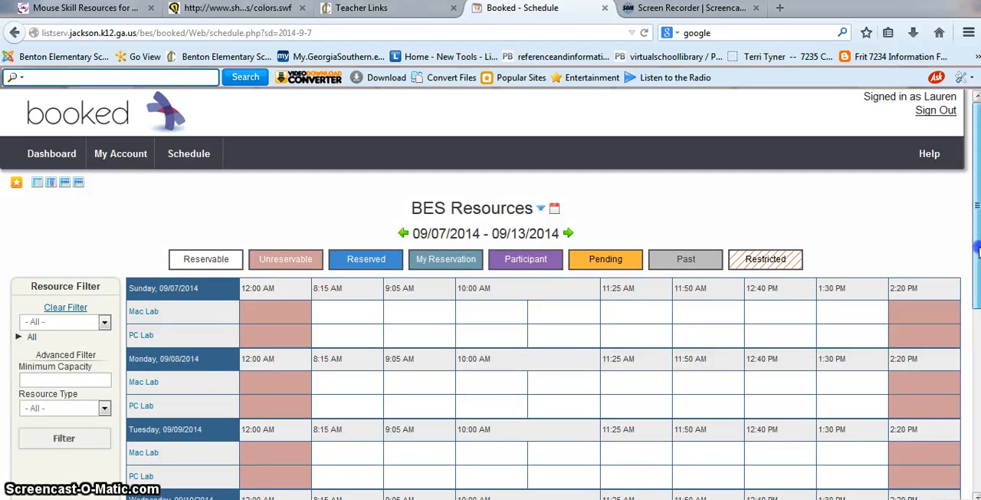
Check the Mac Lab schedule for Saturday, 09/13/2014, and go back through the weeks to 08/24/2014 - 08/30/2014
drag(977, 245, 977, 427)
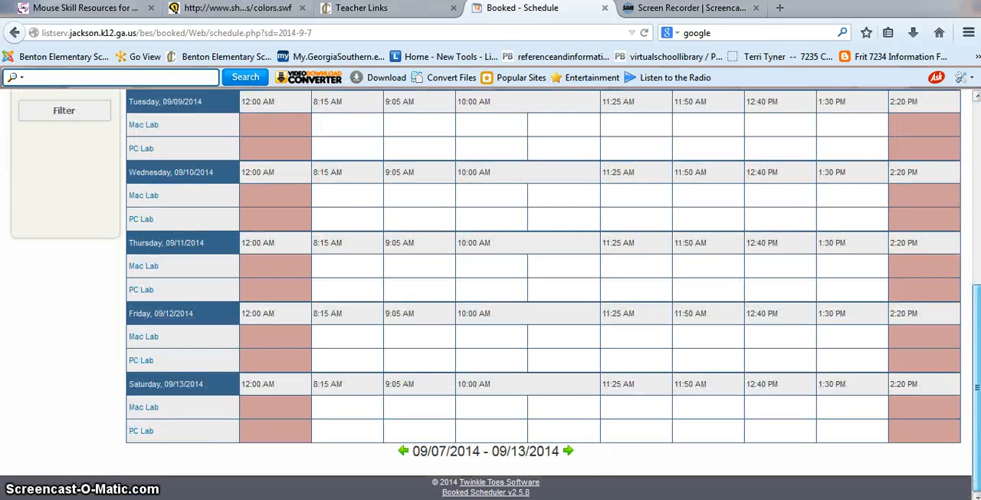
click(627, 414)
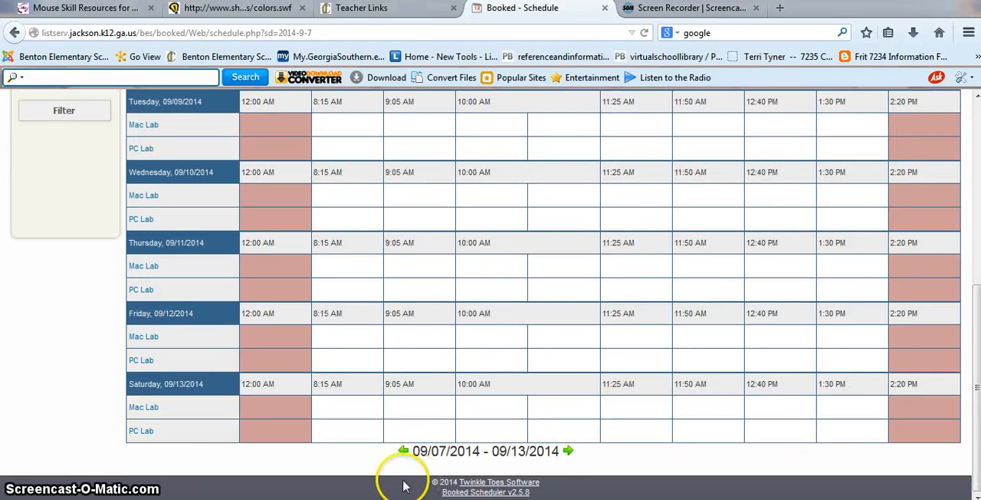
click(402, 451)
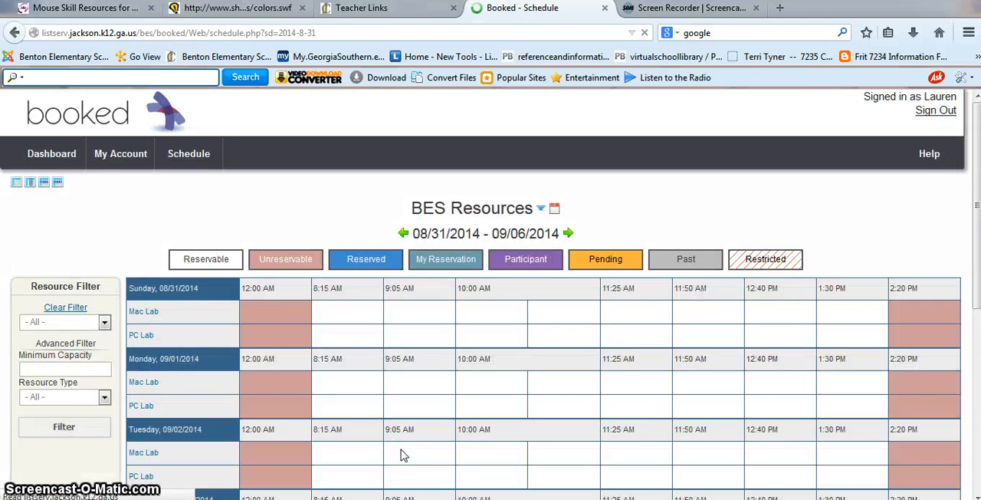
click(403, 455)
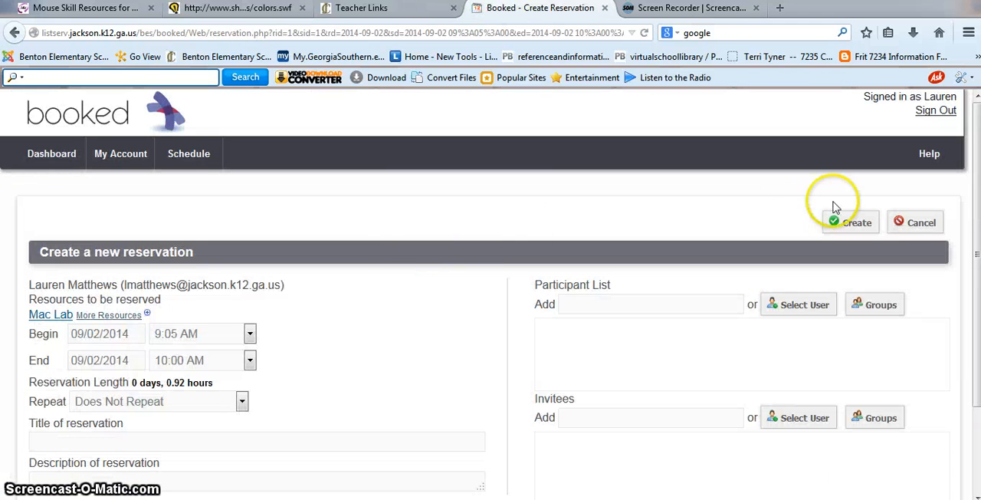
click(903, 226)
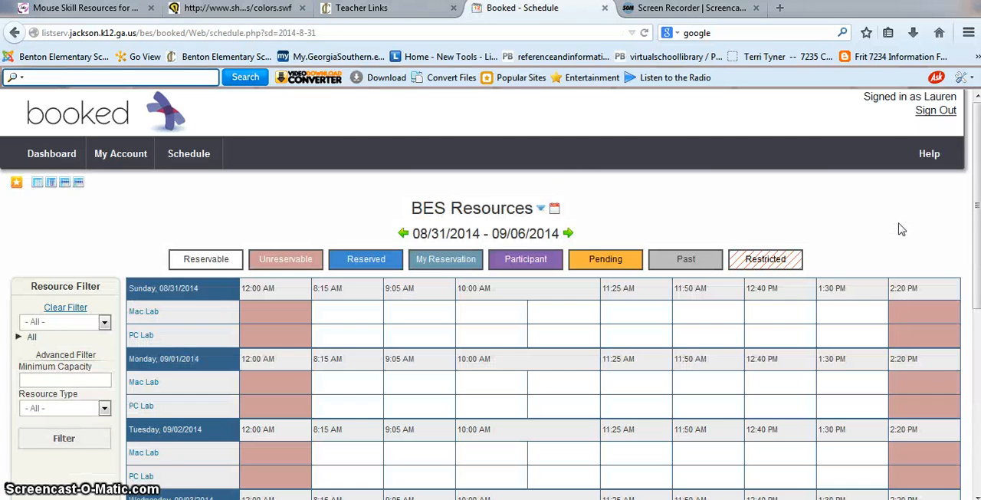
click(404, 234)
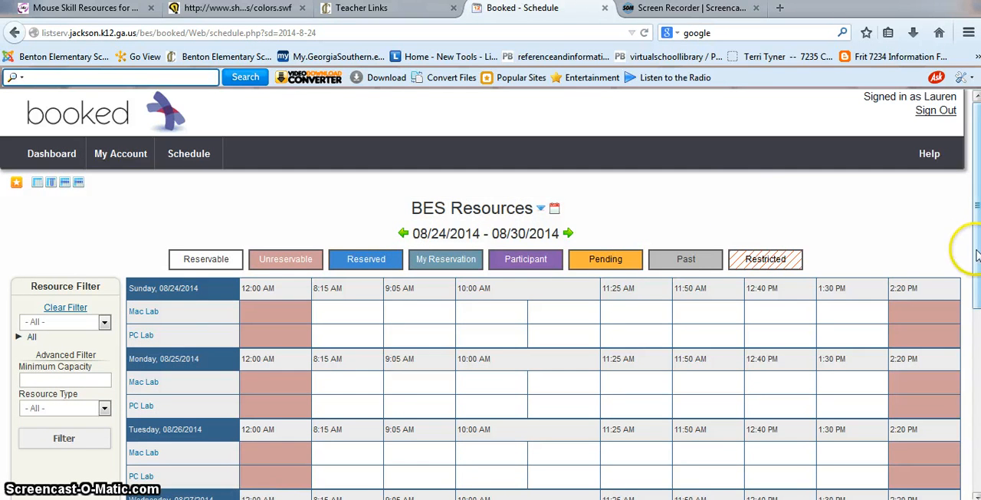
drag(976, 246, 964, 307)
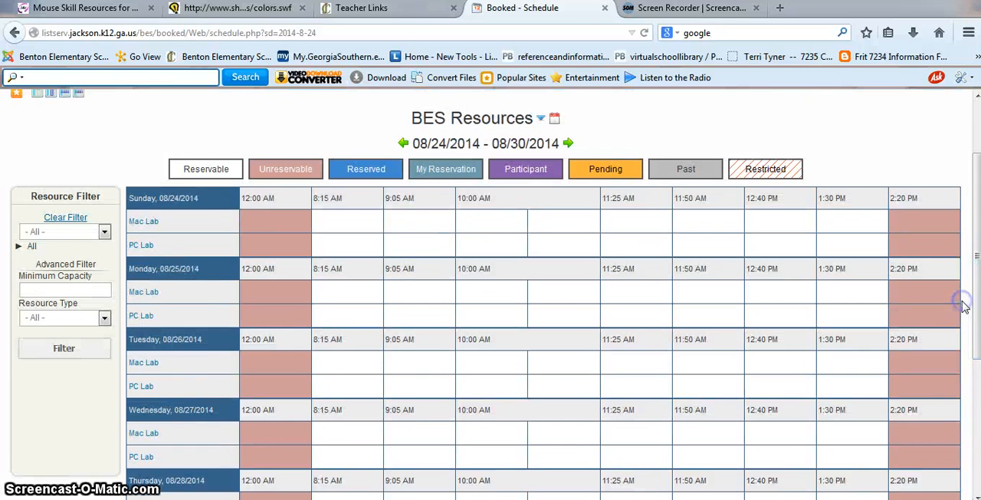
Delete the 9:05 AM Mac Lab reservation on Saturday, 08/23/2014, and return to that week's schedule
click(404, 144)
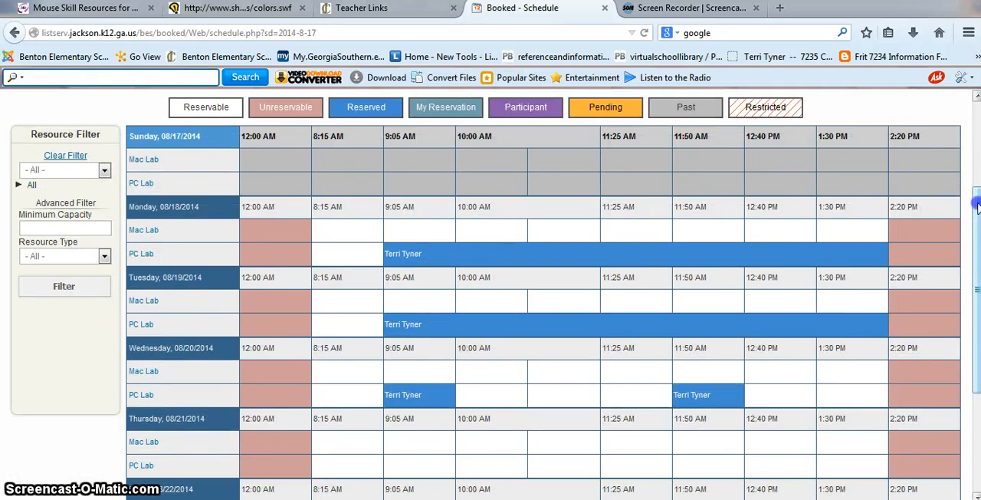
drag(975, 203, 974, 307)
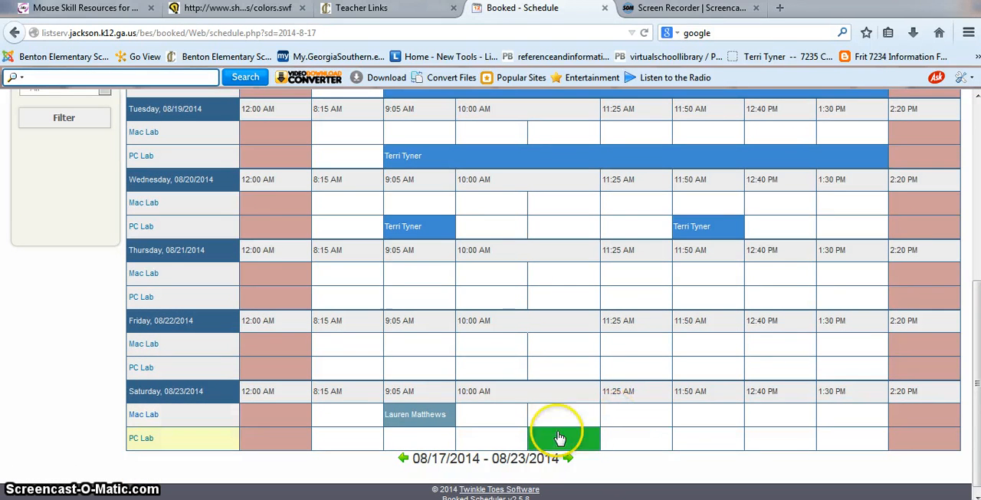
mouse_move(414, 416)
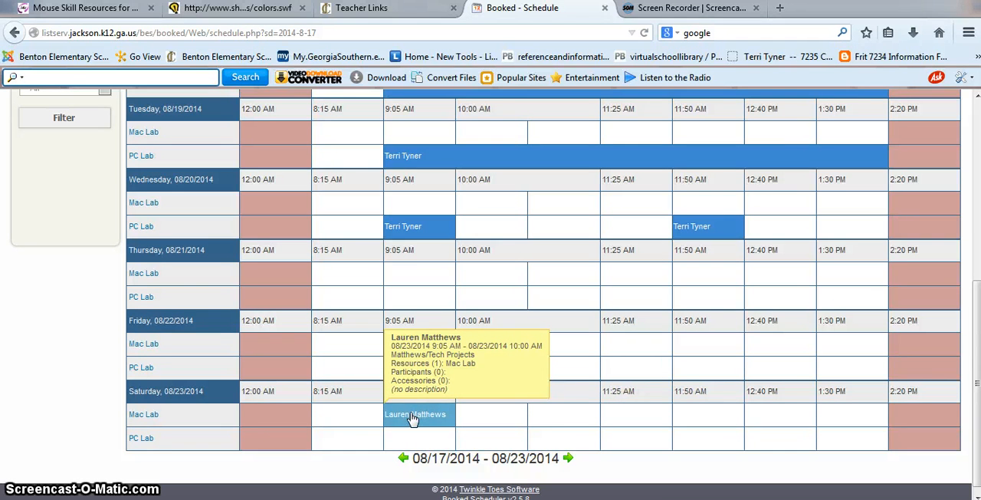
click(414, 415)
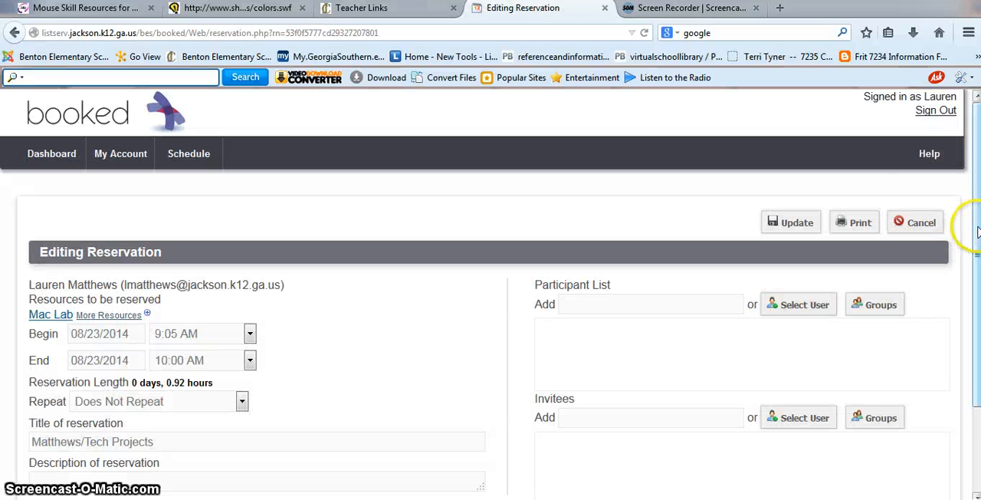
drag(972, 236, 969, 313)
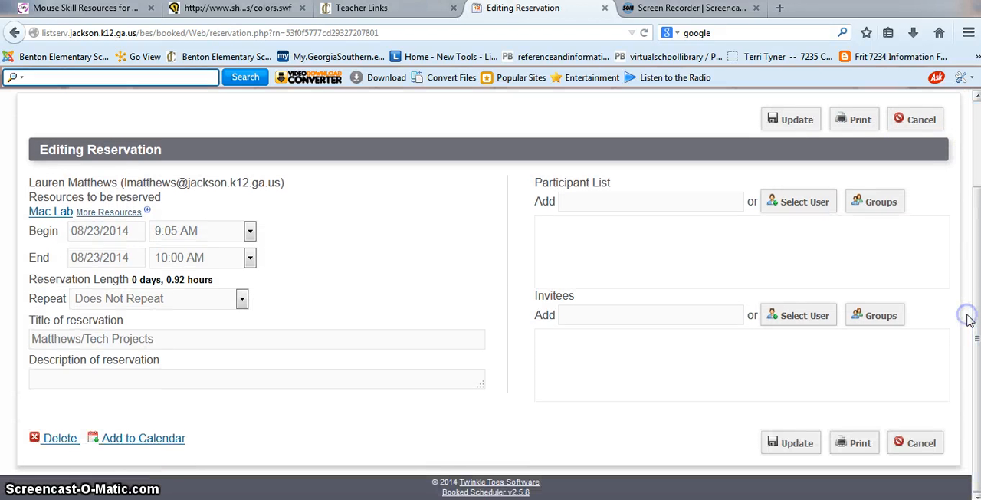
click(54, 443)
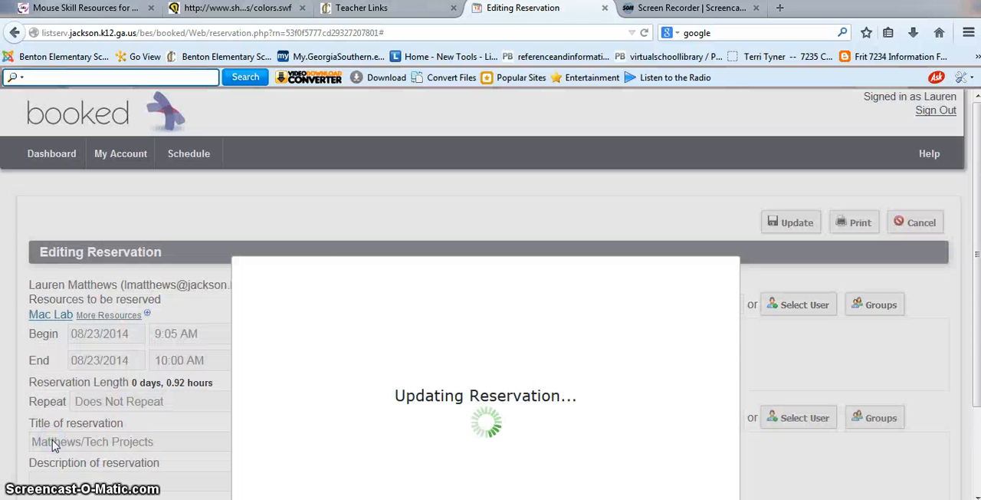
click(484, 295)
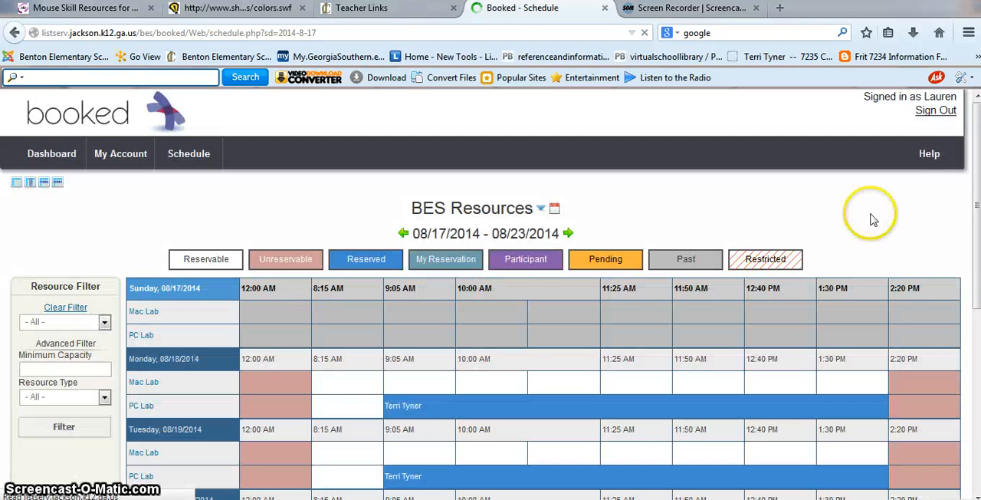
mouse_move(977, 131)
mouse_down()
mouse_move(979, 192)
mouse_move(970, 187)
mouse_move(975, 136)
mouse_up()
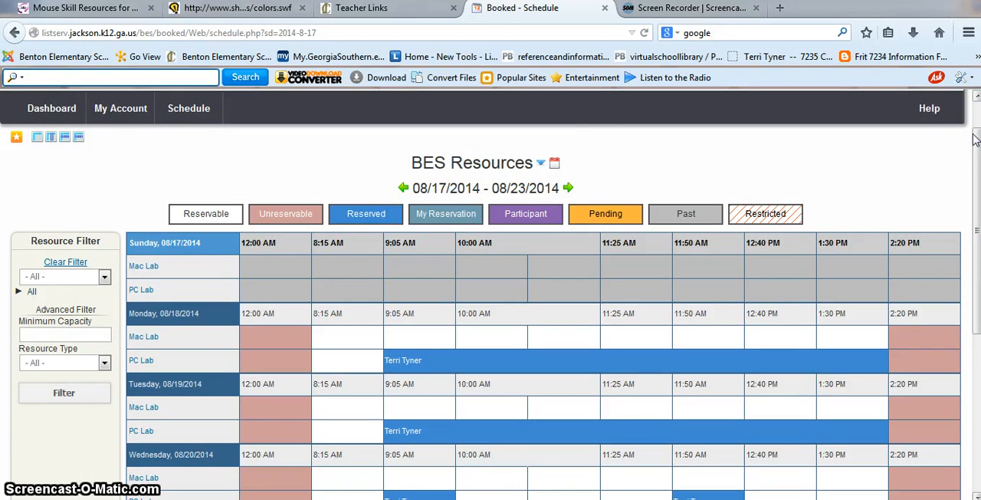